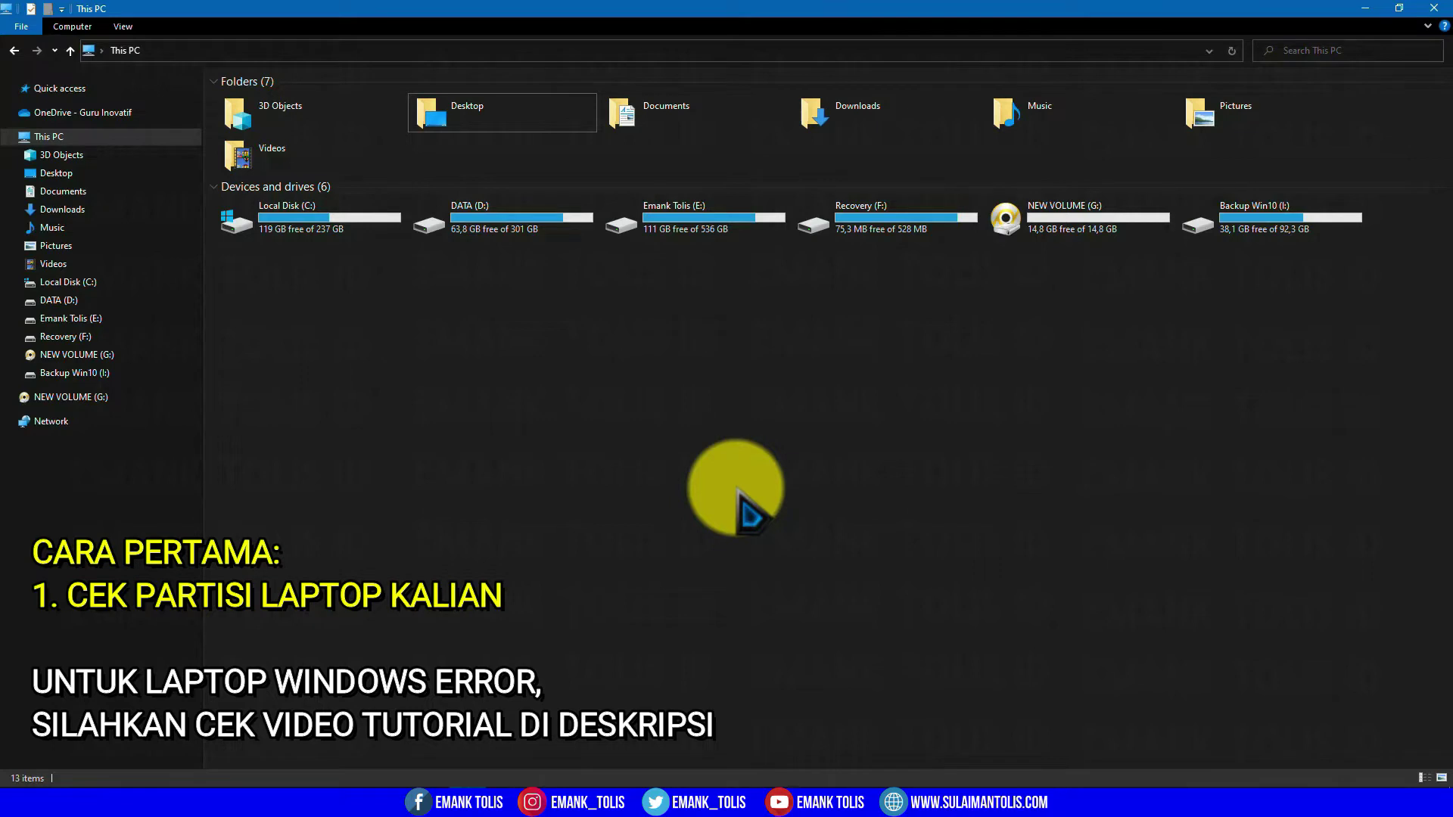
{"action": "left_click", "coordinate": [539, 399]}
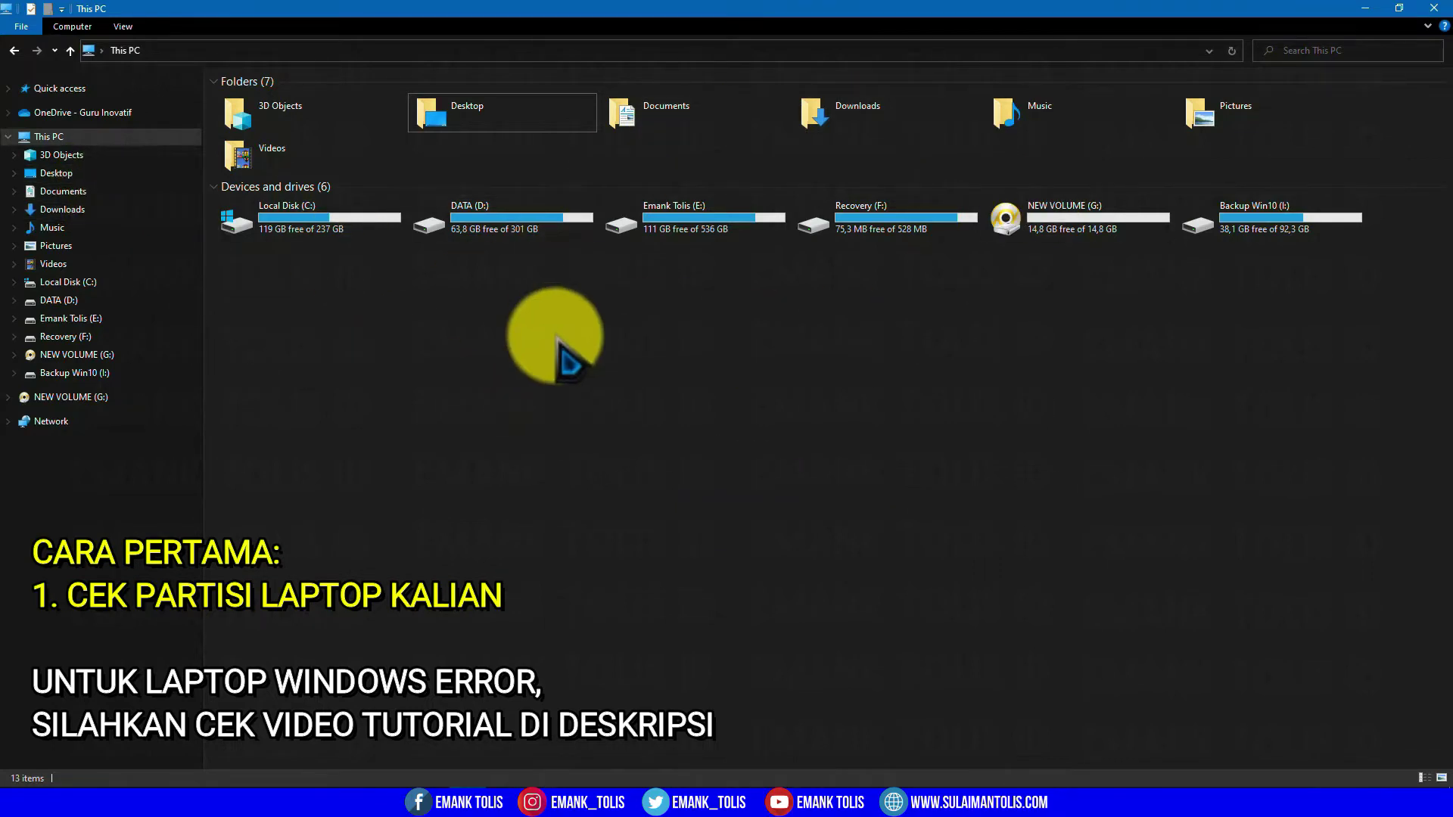
{"action": "left_click_drag", "start_coordinate": [256, 282], "coordinate": [1291, 203]}
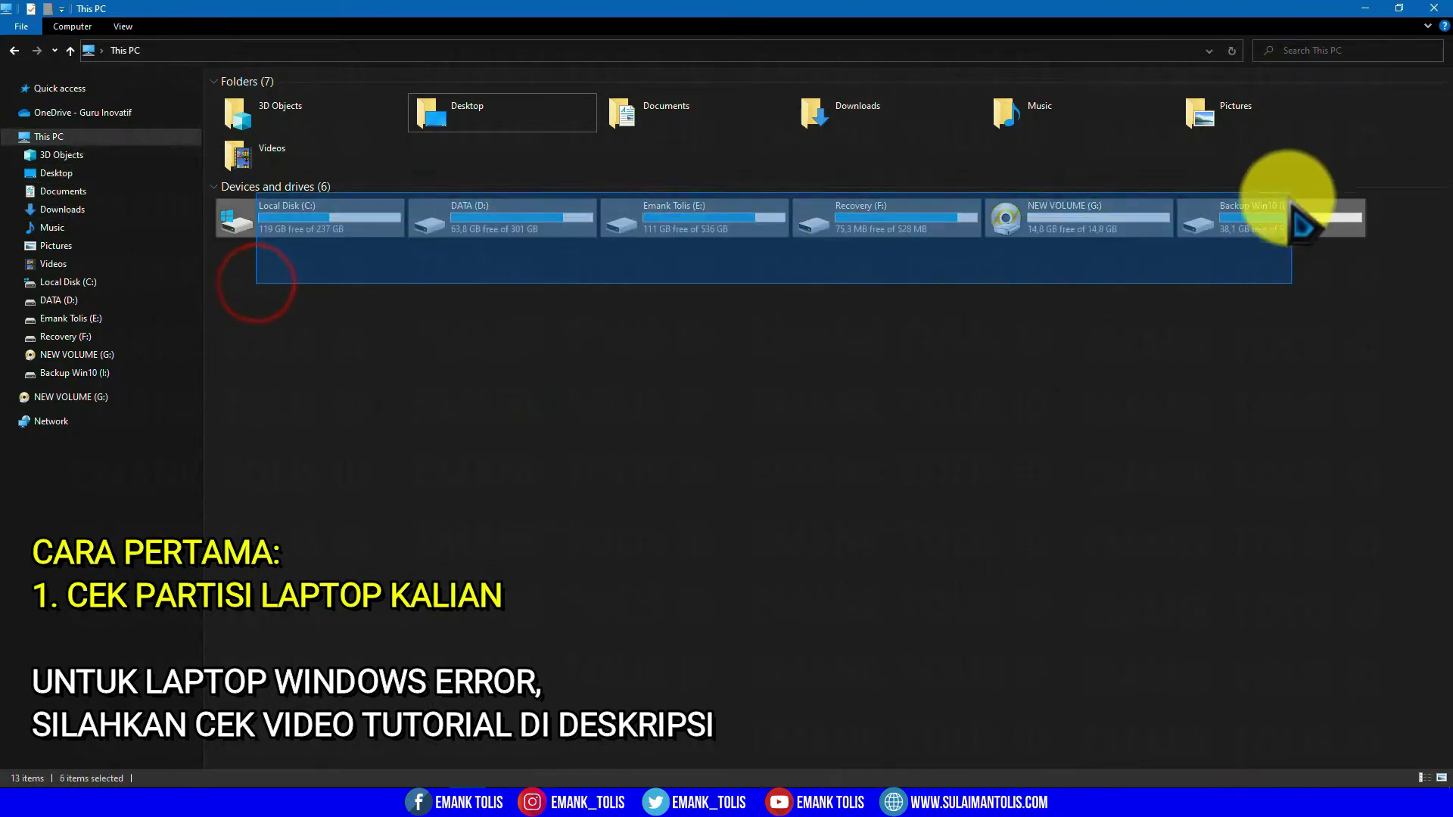
{"action": "left_click", "coordinate": [1192, 387]}
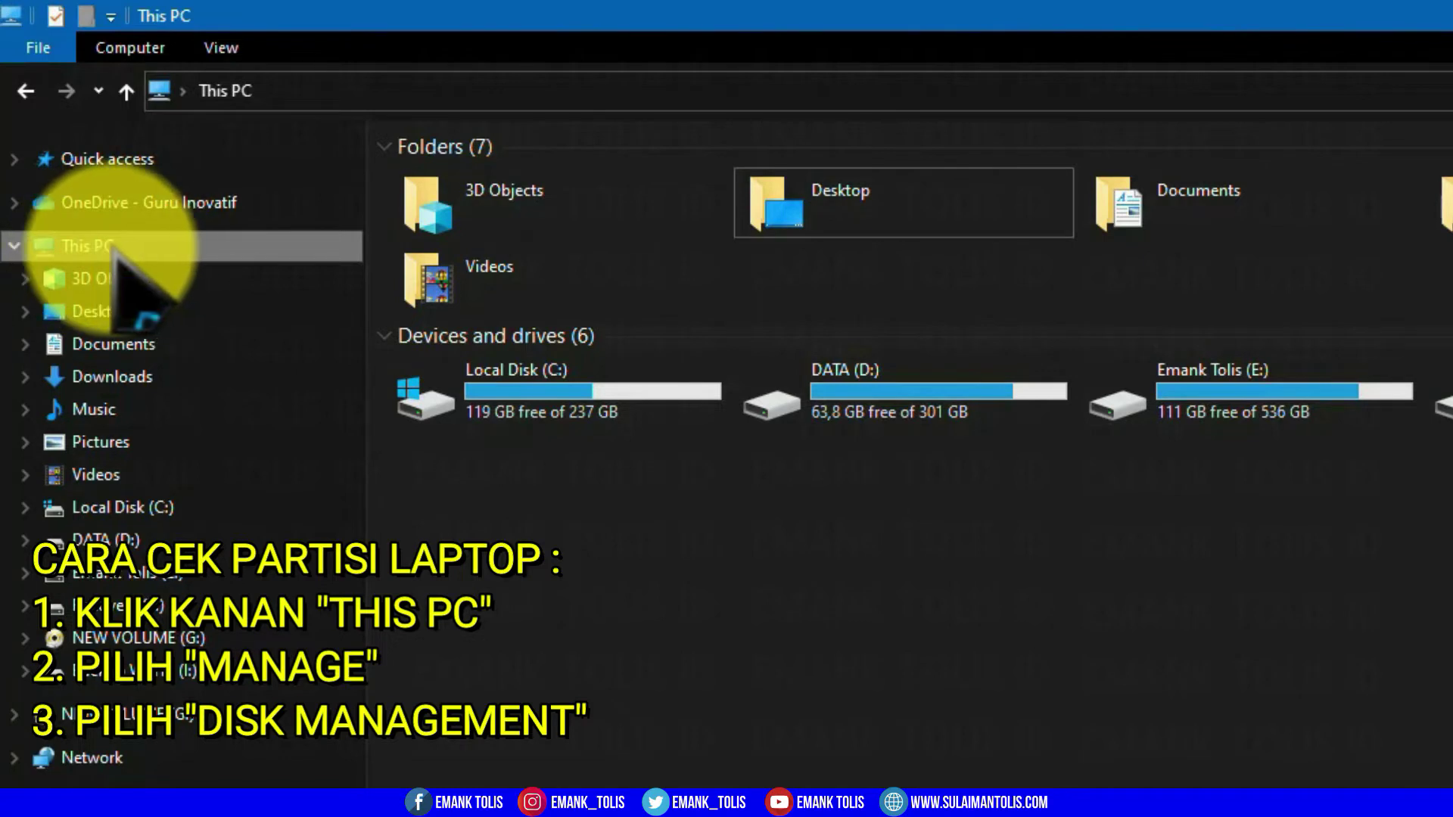
Open Computer Management for This PC and show Disk Management.
{"action": "right_click", "coordinate": [97, 248]}
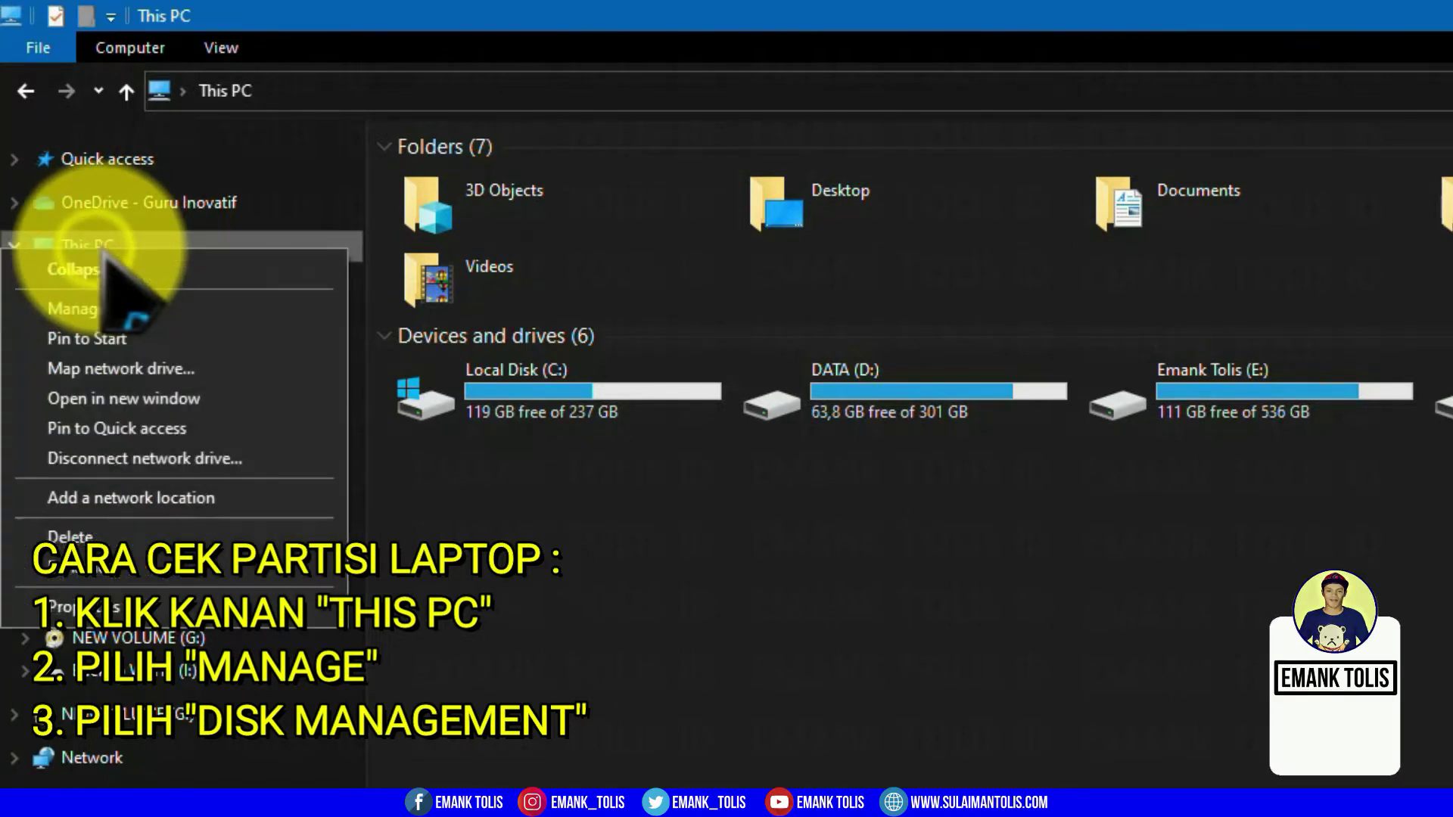
{"action": "left_click", "coordinate": [76, 309]}
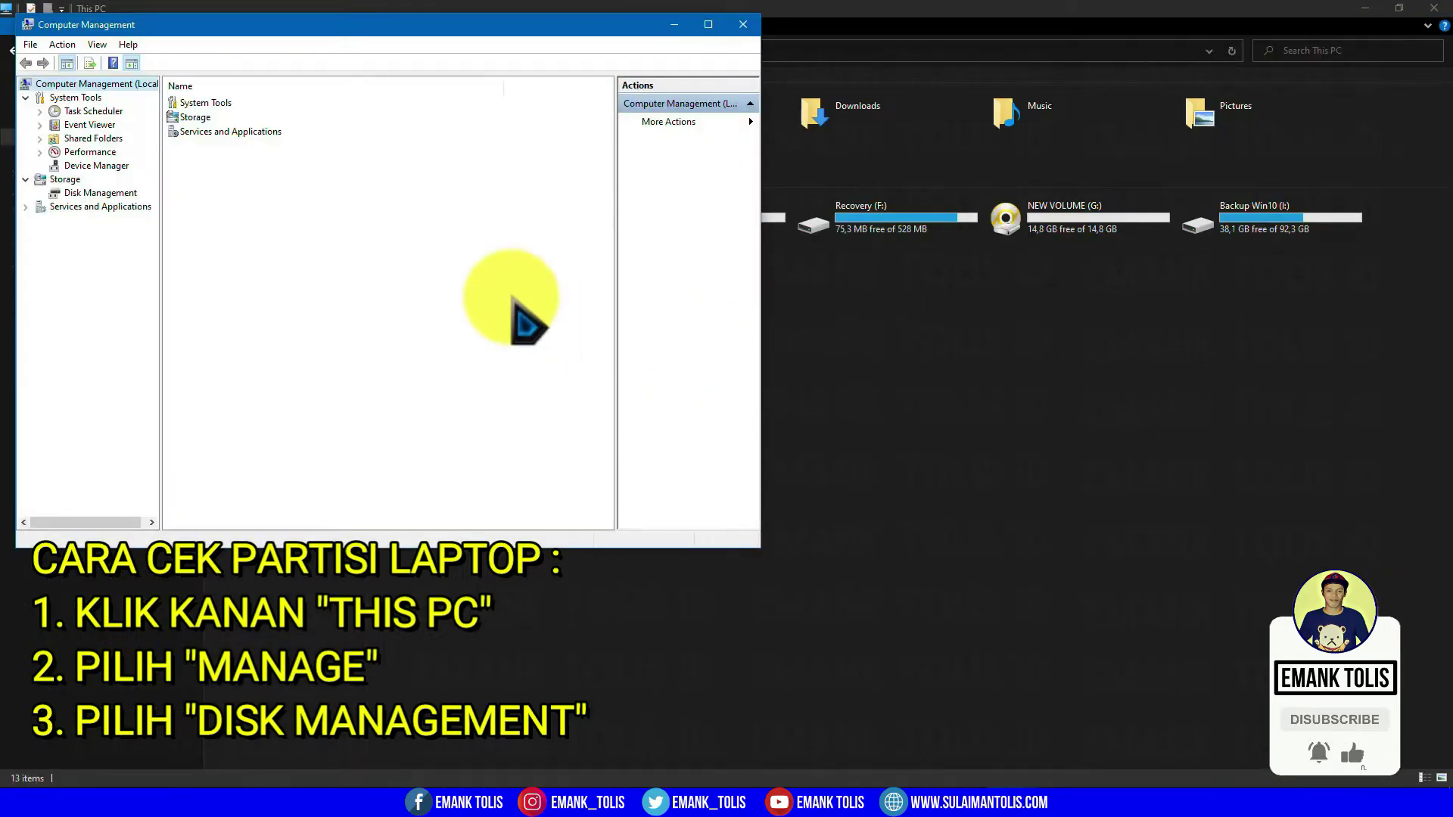
{"action": "left_click_drag", "start_coordinate": [428, 27], "coordinate": [826, 178]}
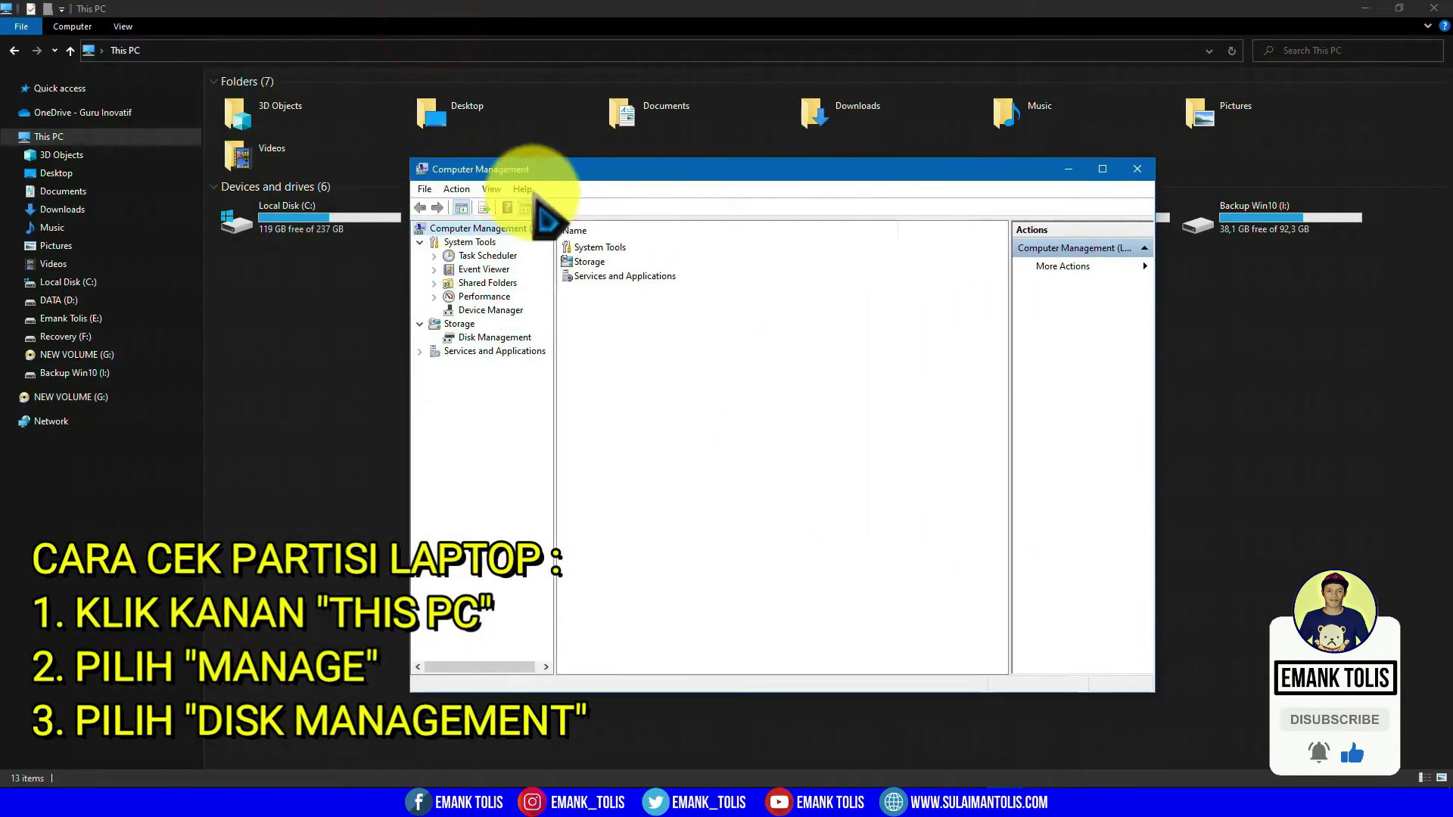
{"action": "left_click", "coordinate": [492, 338]}
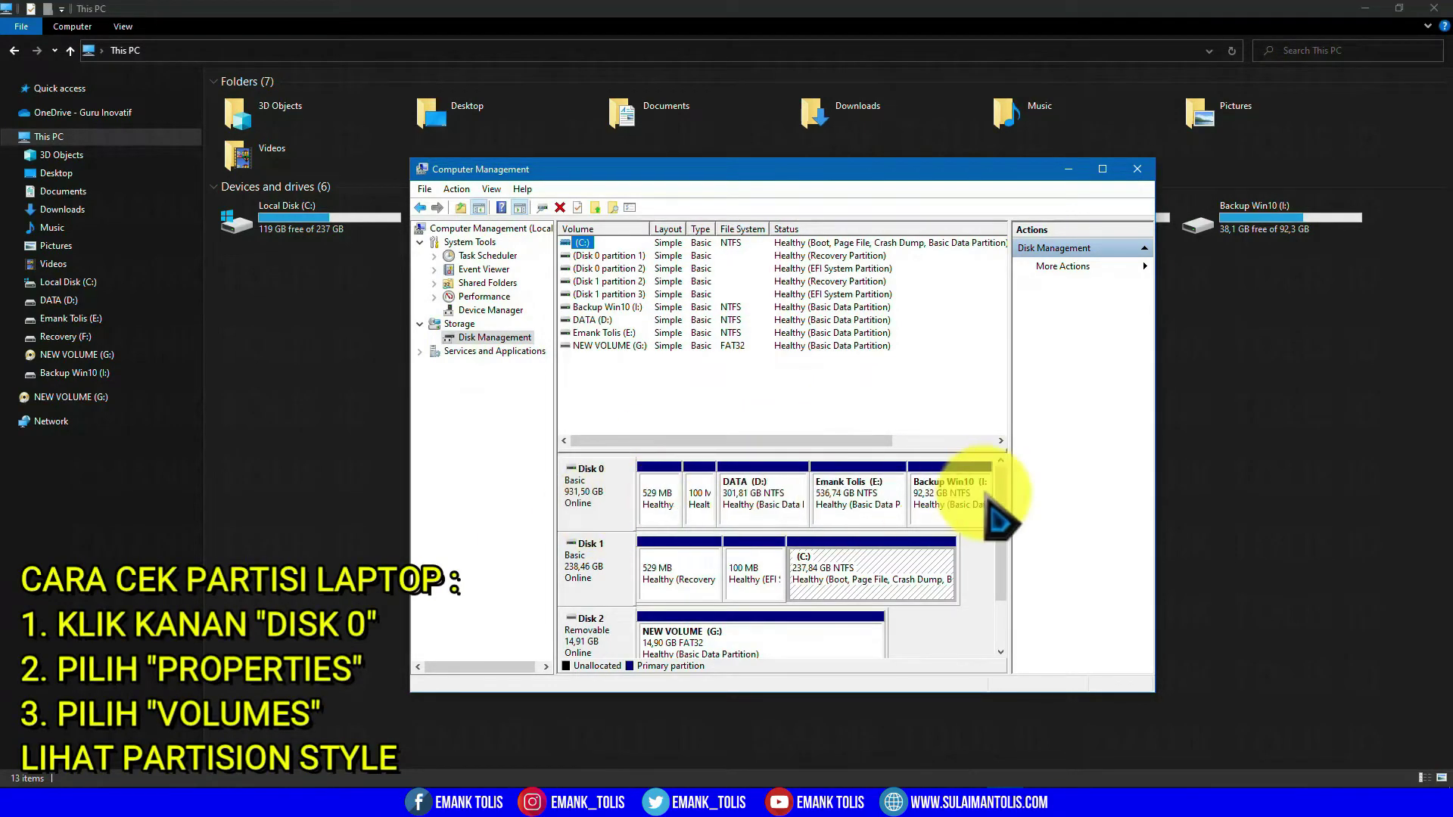
Check the partition style of Disk 0 in its volume properties, and close the properties and Computer Management.
{"action": "left_click", "coordinate": [571, 496]}
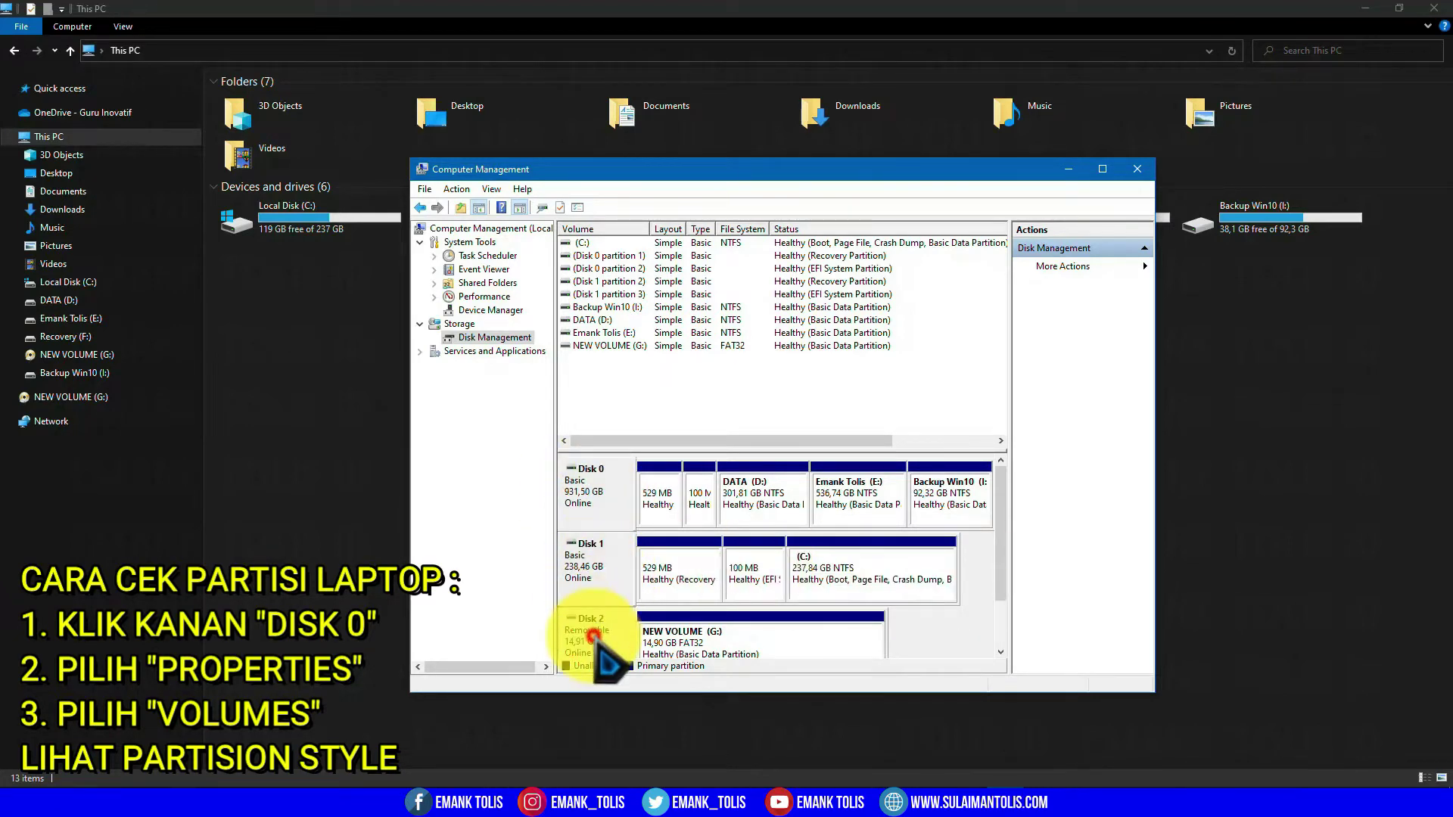
{"action": "right_click", "coordinate": [600, 500]}
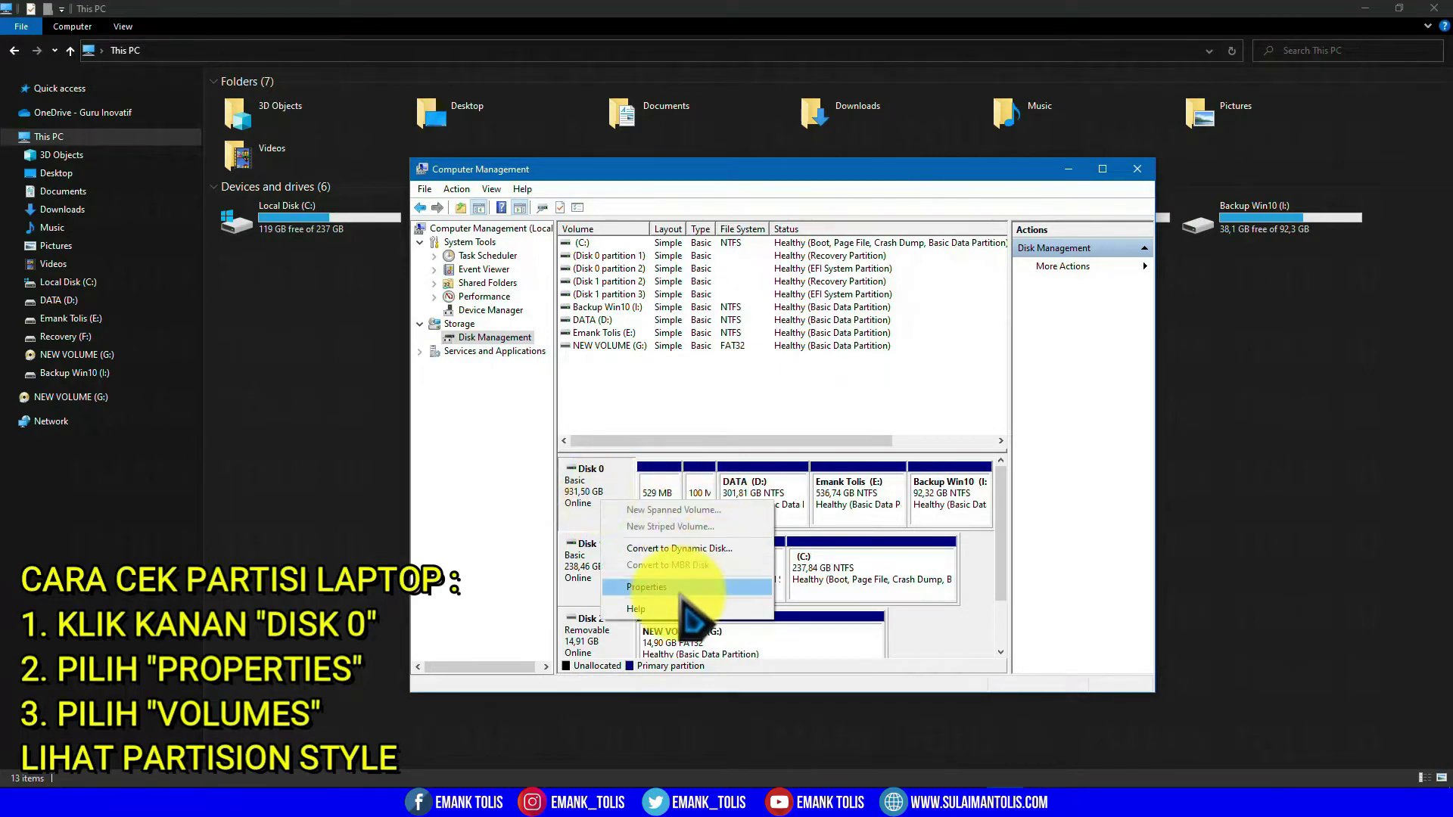
{"action": "left_click", "coordinate": [645, 588]}
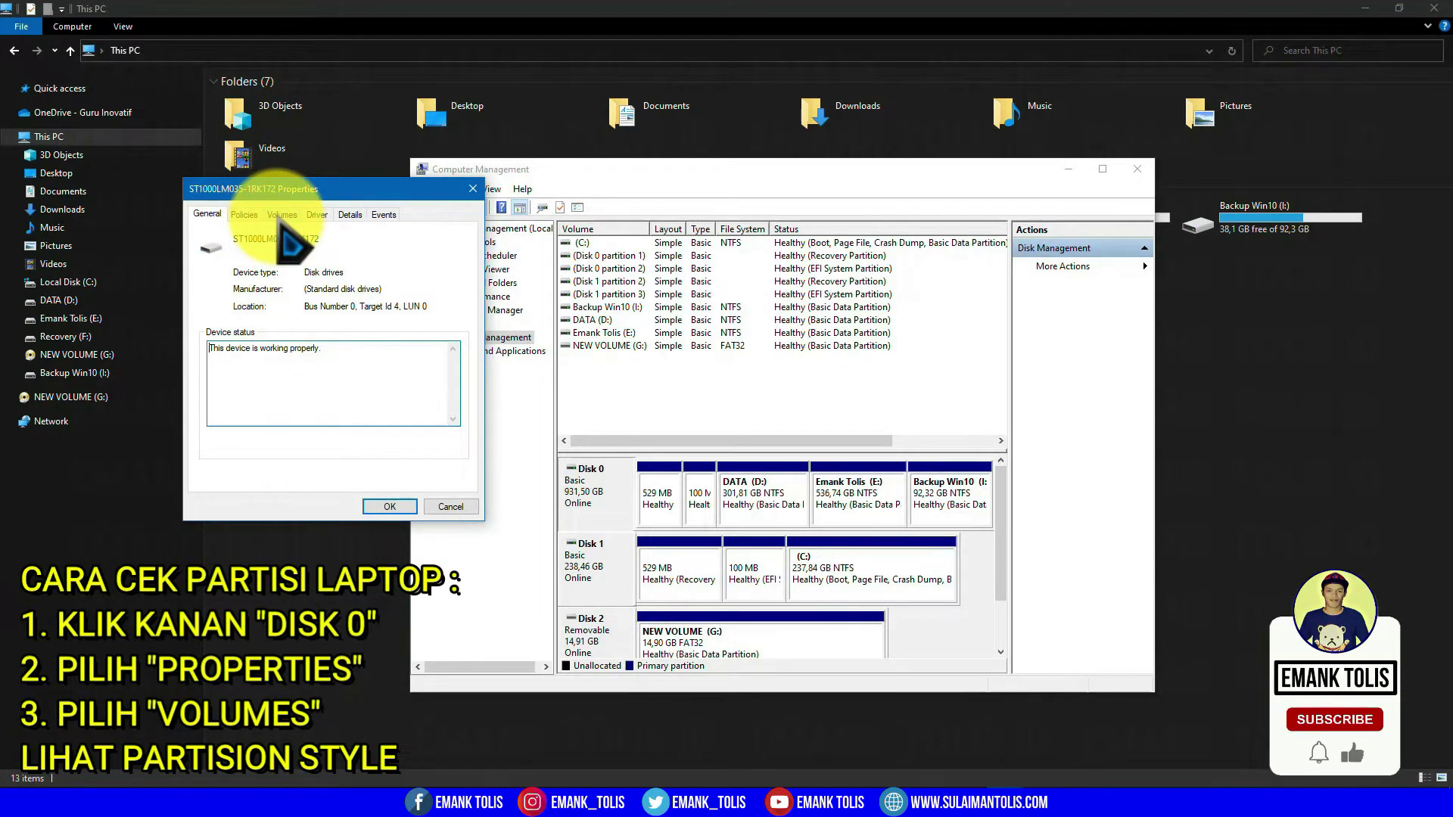
{"action": "left_click", "coordinate": [284, 216]}
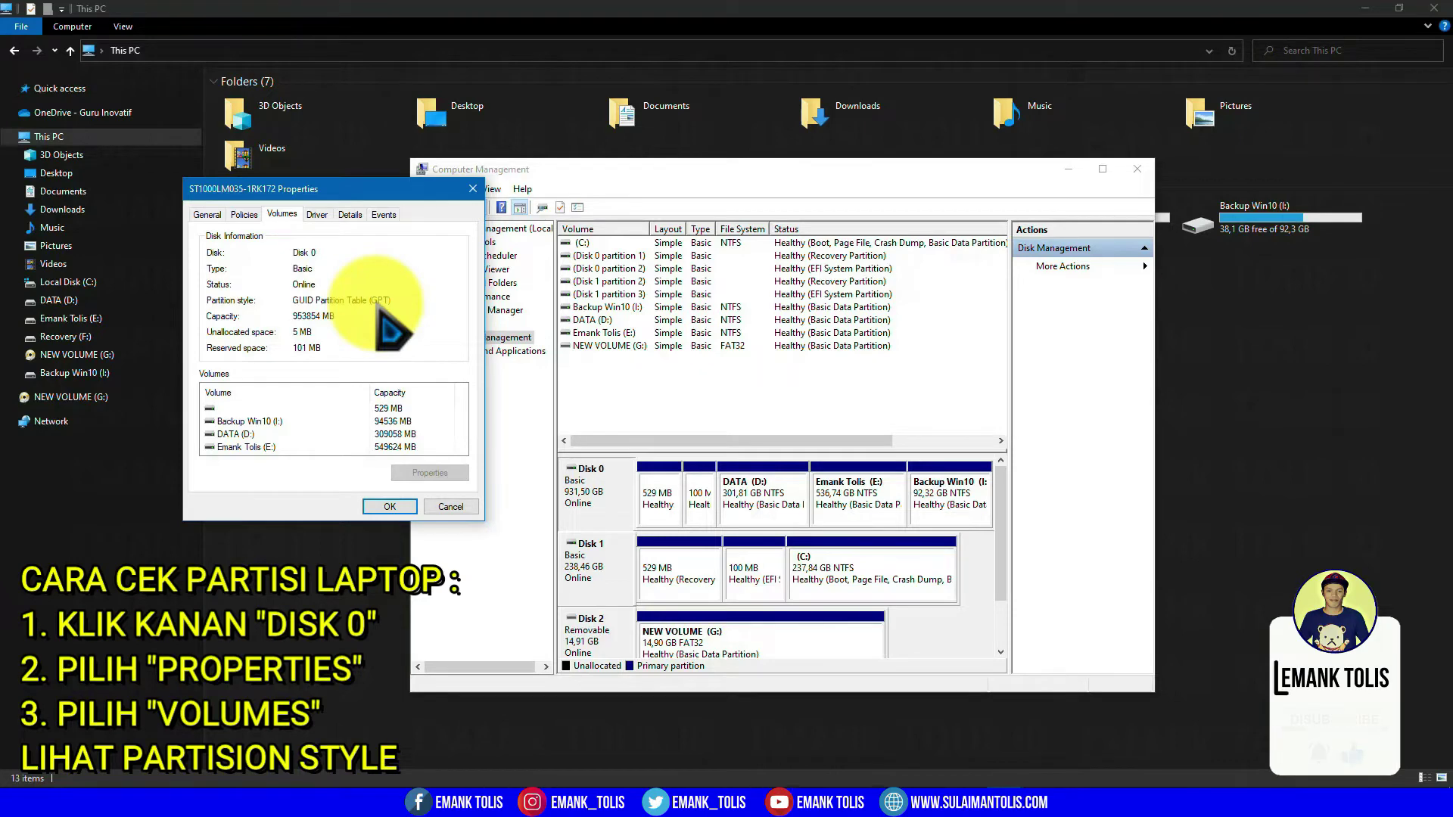
{"action": "left_click", "coordinate": [388, 509]}
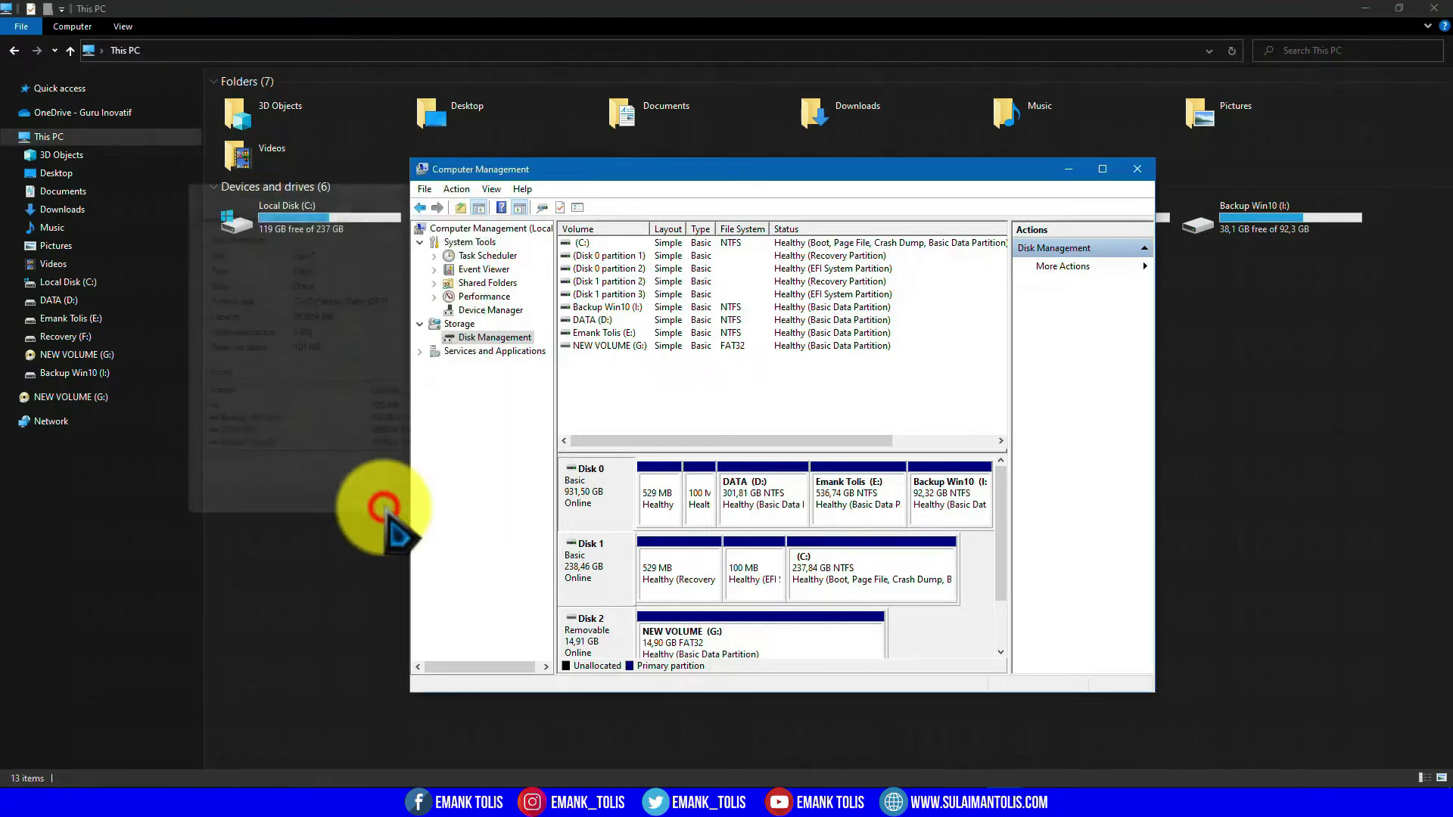
{"action": "left_click", "coordinate": [1137, 168]}
{"action": "left_click", "coordinate": [1132, 435]}
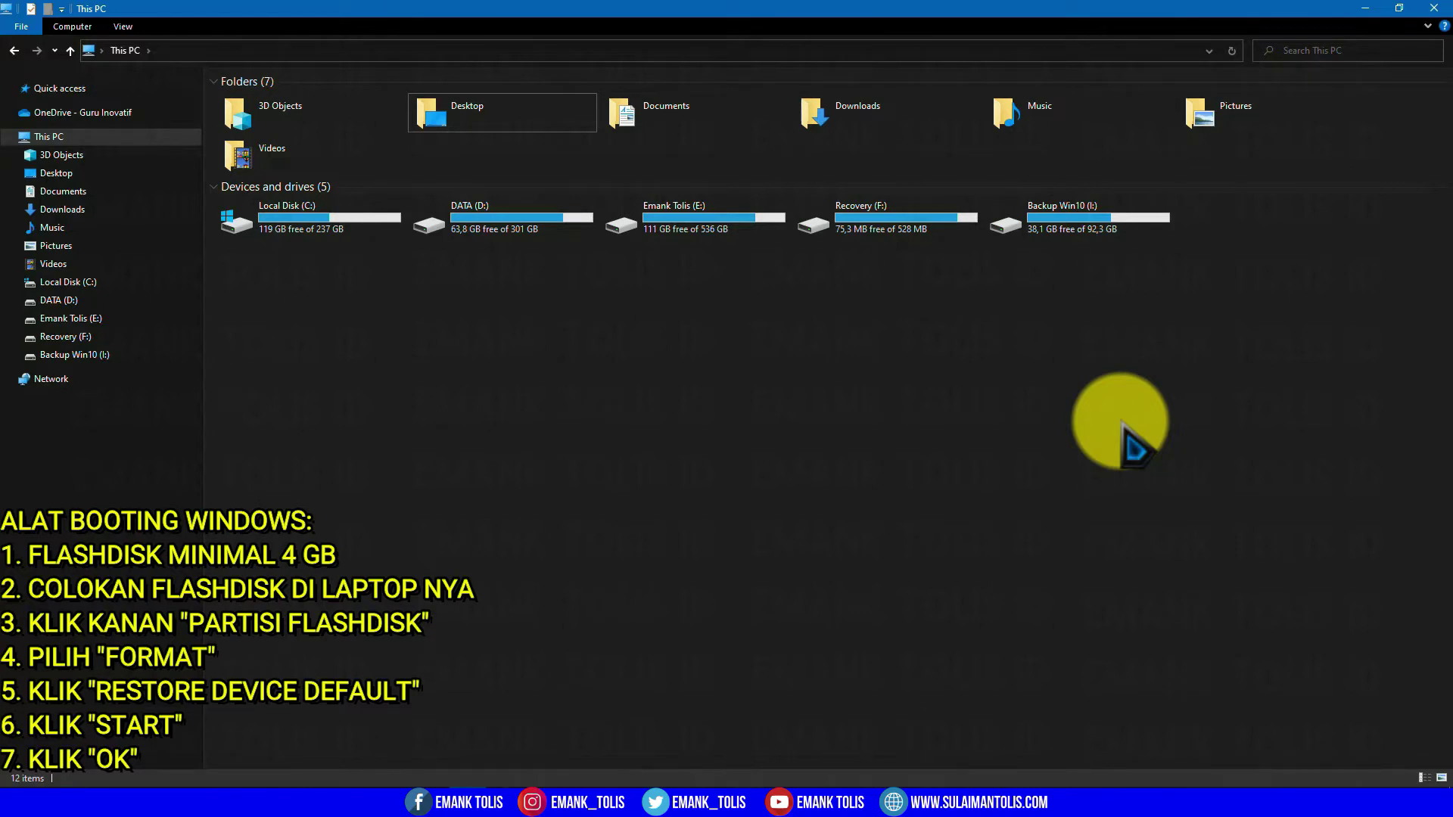
{"action": "left_click", "coordinate": [984, 423]}
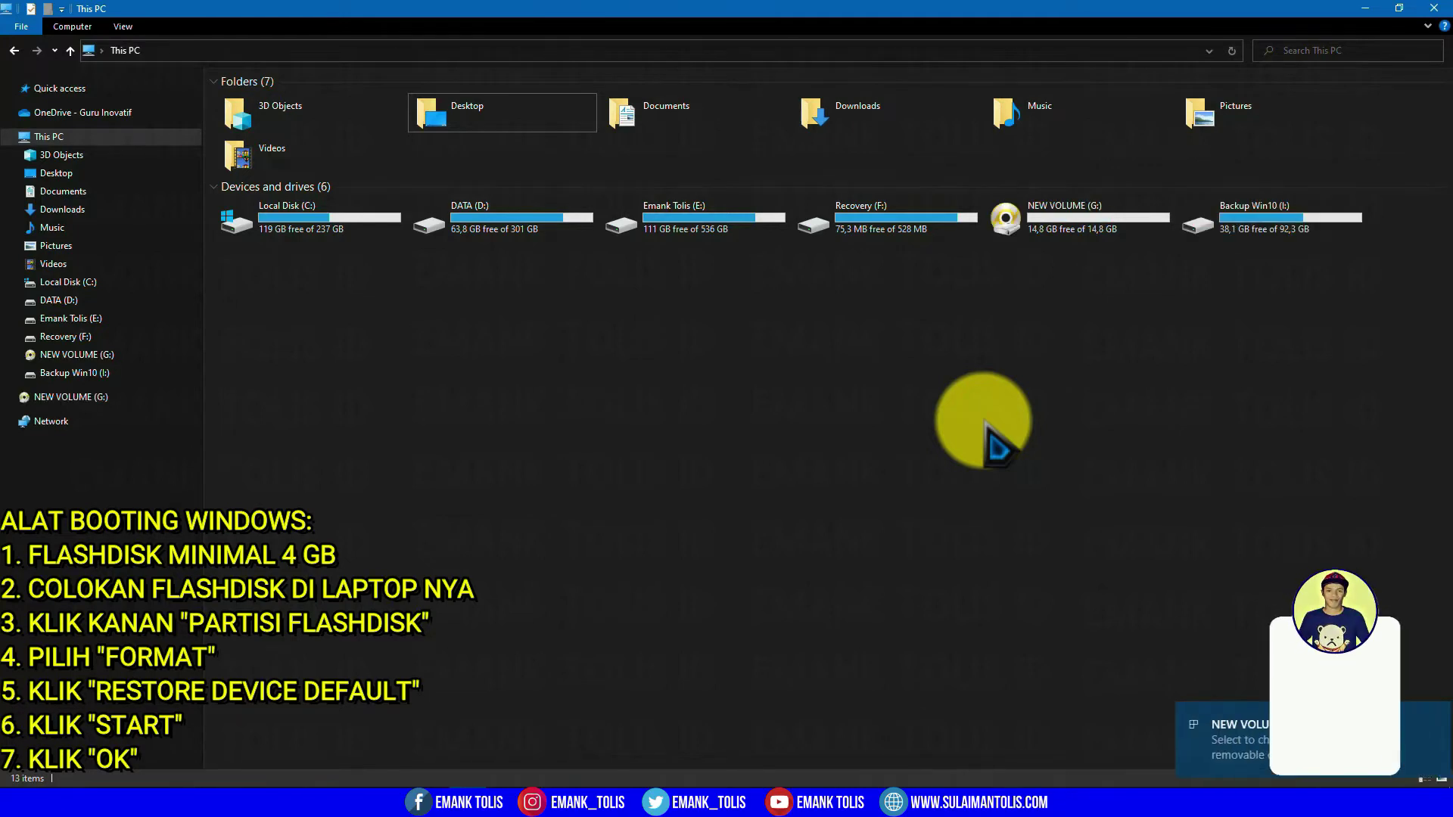
{"action": "left_click", "coordinate": [1052, 227]}
{"action": "left_click", "coordinate": [999, 378]}
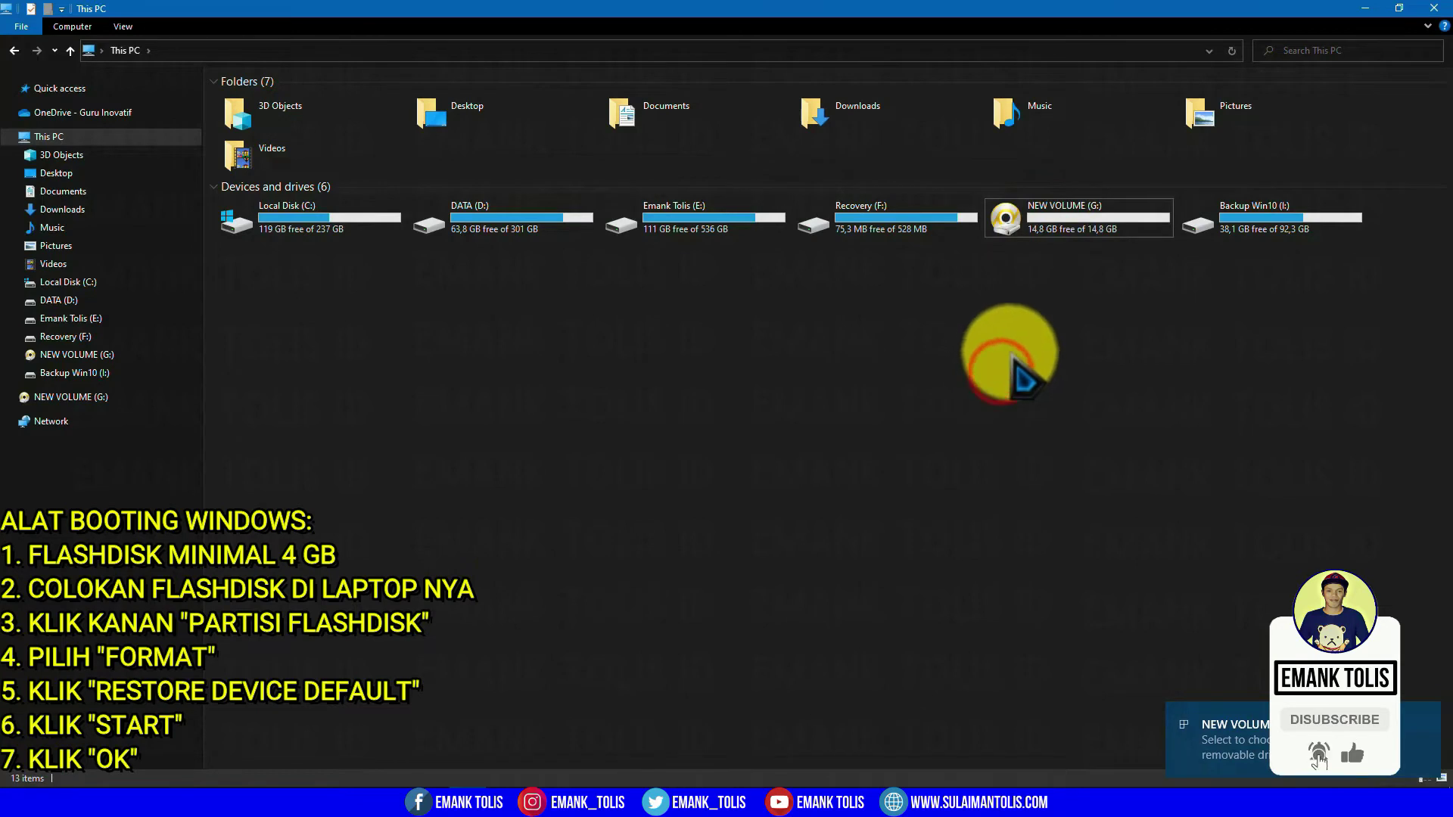
In the format settings of the NEW VOLUME (G:) flash drive, restore the device defaults and clear the volume label.
{"action": "right_click", "coordinate": [1058, 221]}
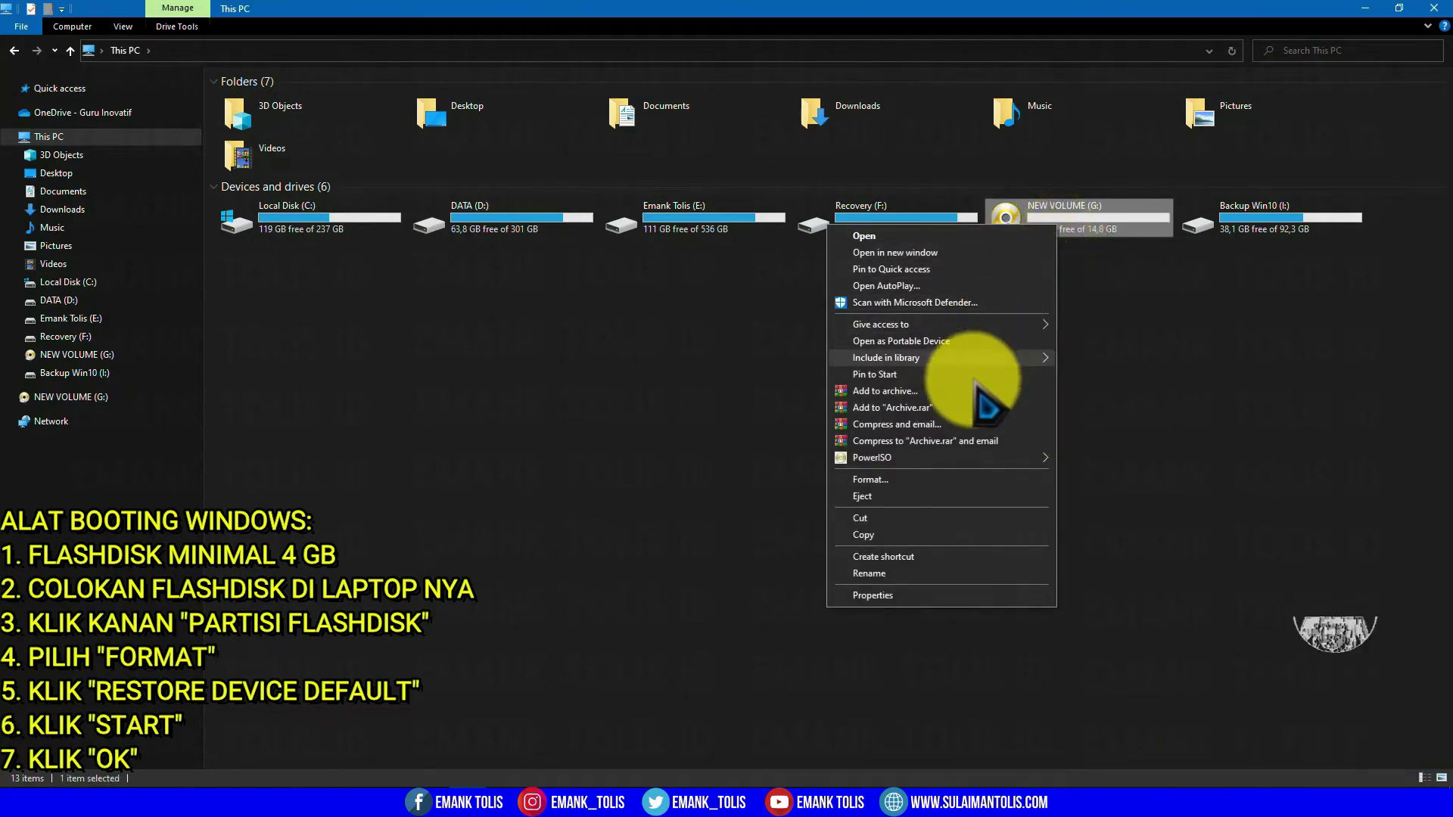
{"action": "left_click", "coordinate": [878, 480]}
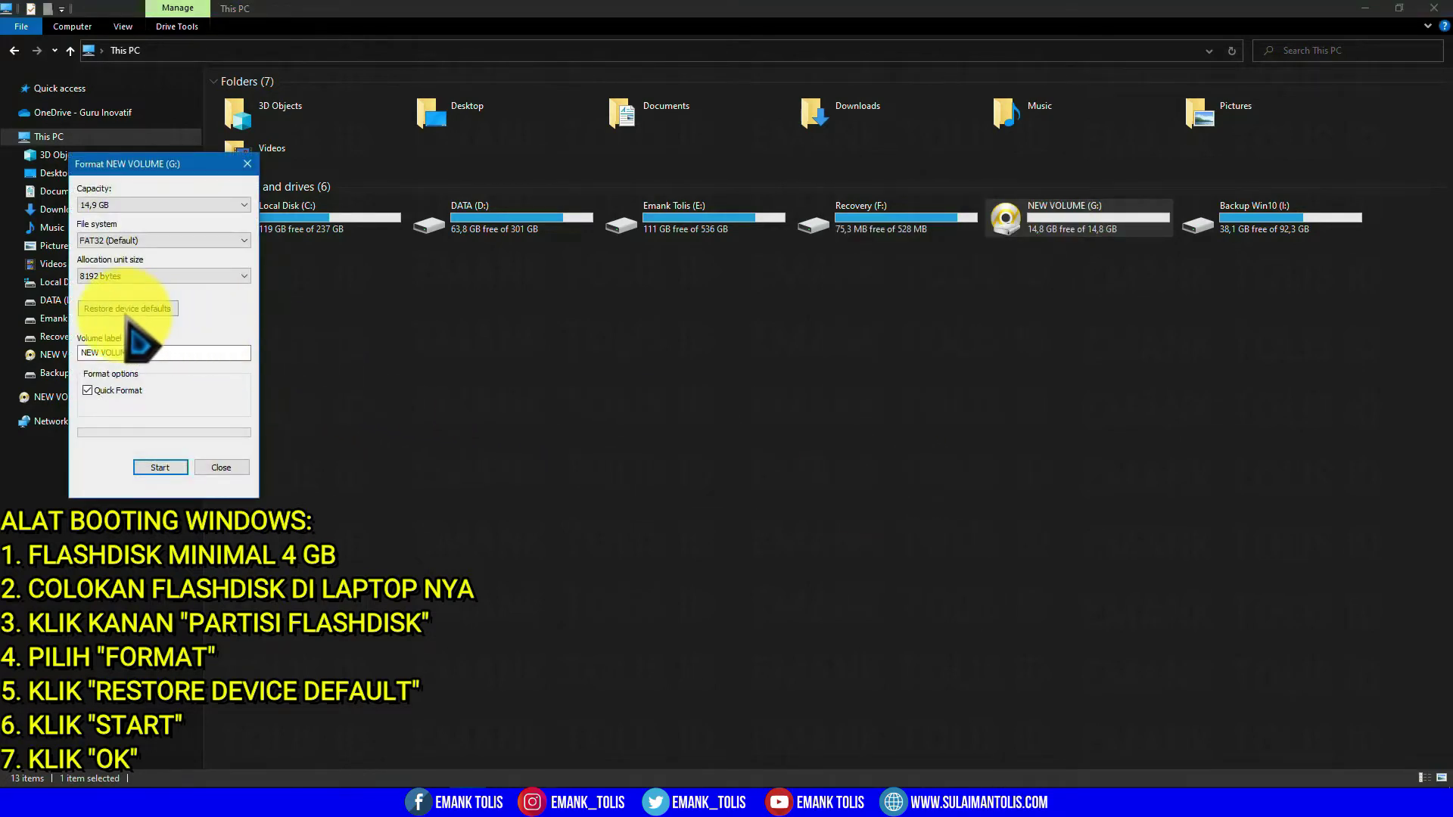
{"action": "left_click", "coordinate": [106, 308]}
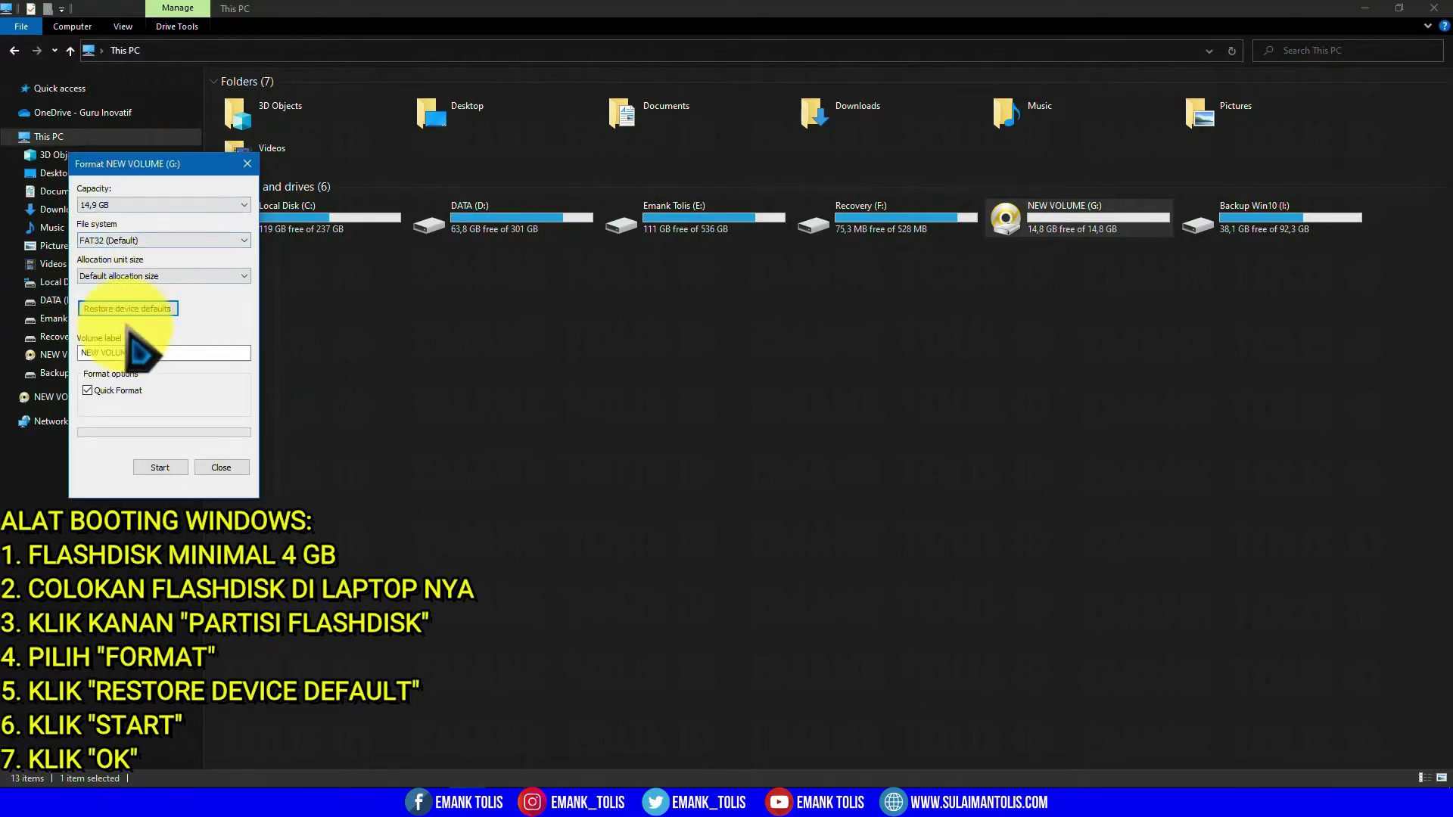
{"action": "left_click", "coordinate": [155, 353]}
{"action": "left_click_drag", "start_coordinate": [155, 354], "coordinate": [34, 356]}
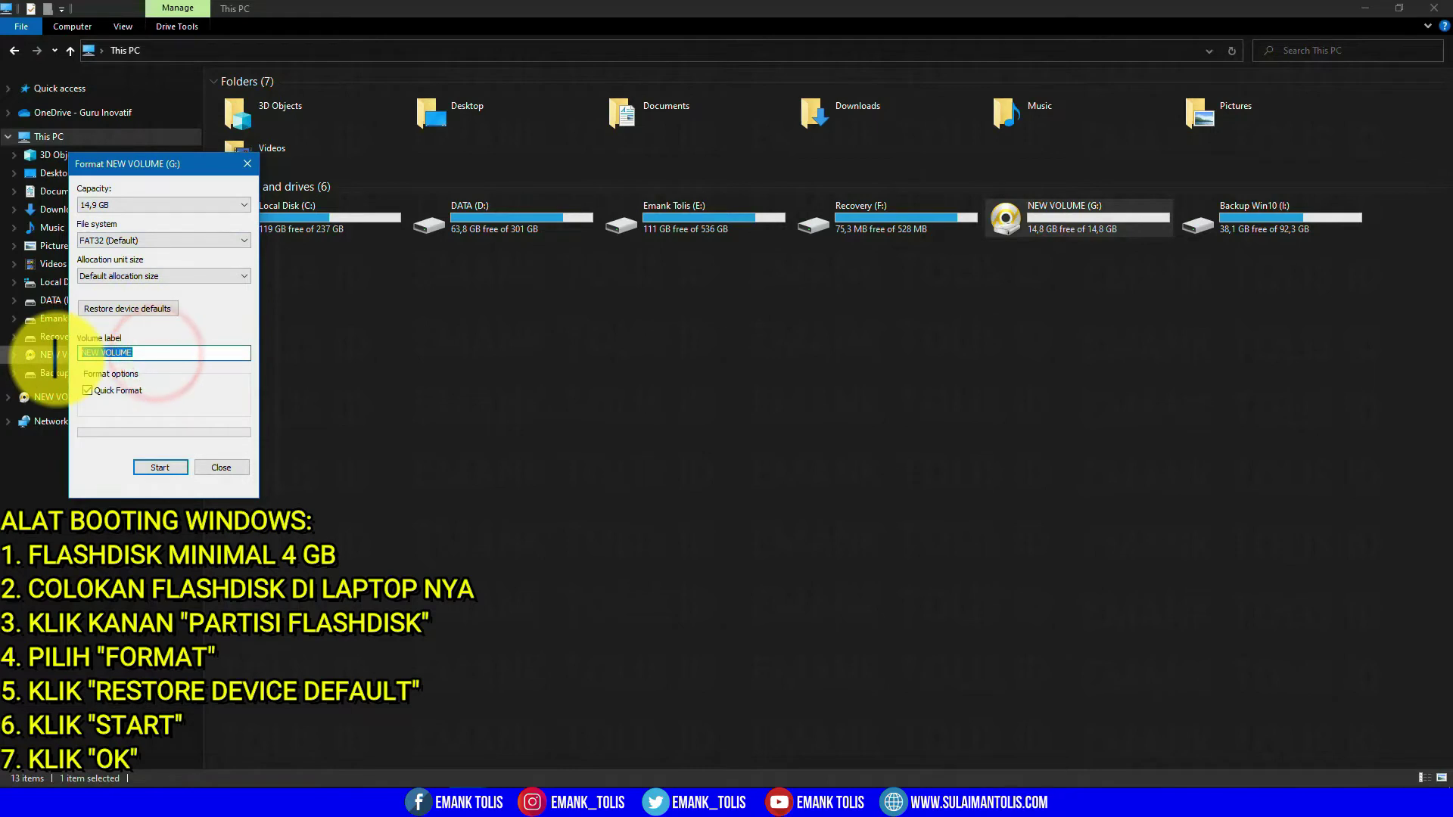
{"action": "key", "text": "BackSpace"}
{"action": "left_click", "coordinate": [201, 383]}
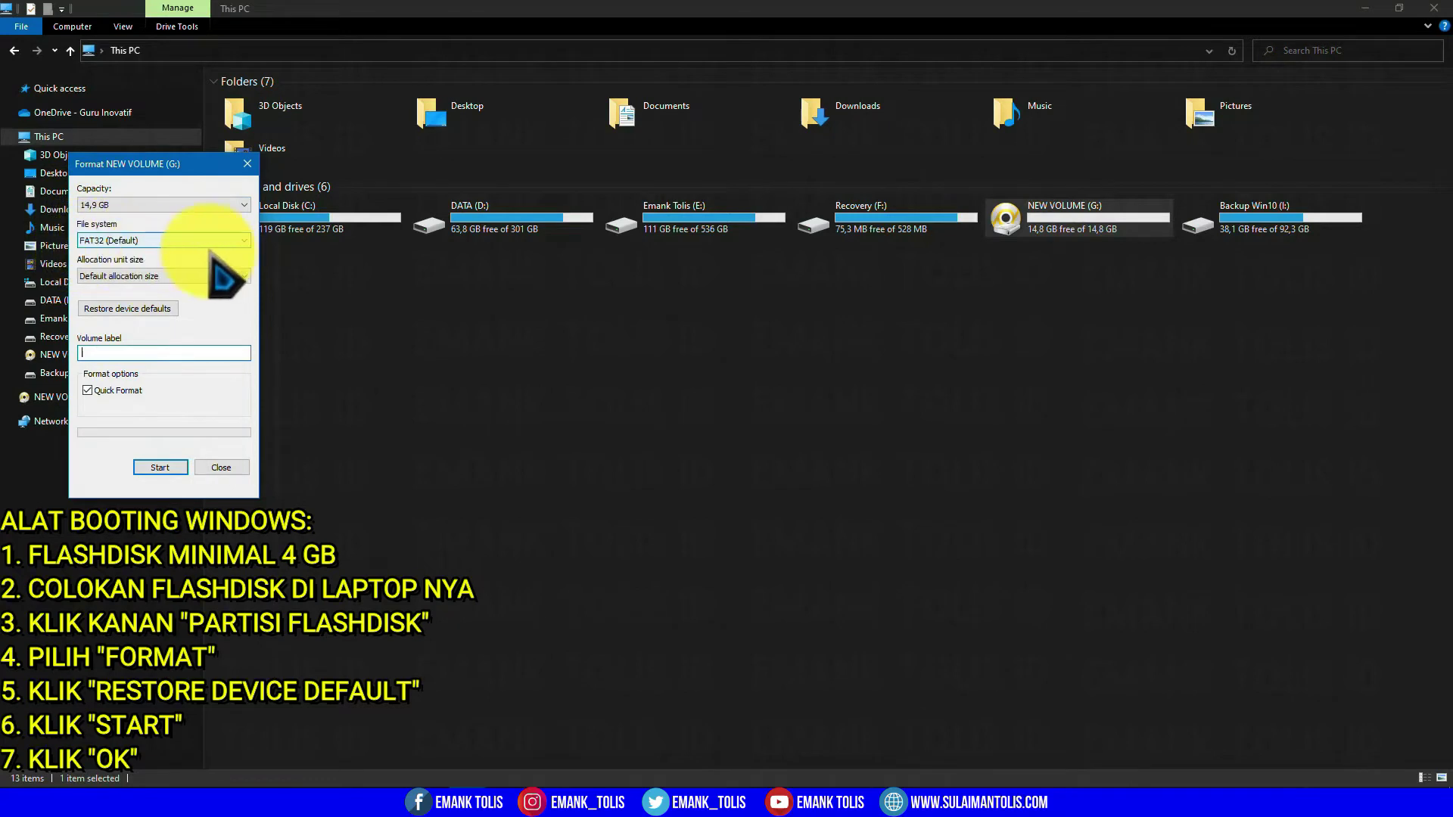
Quick-format the G: flash drive as FAT32, accepting the data erasure, and close the format settings.
{"action": "left_click", "coordinate": [160, 467]}
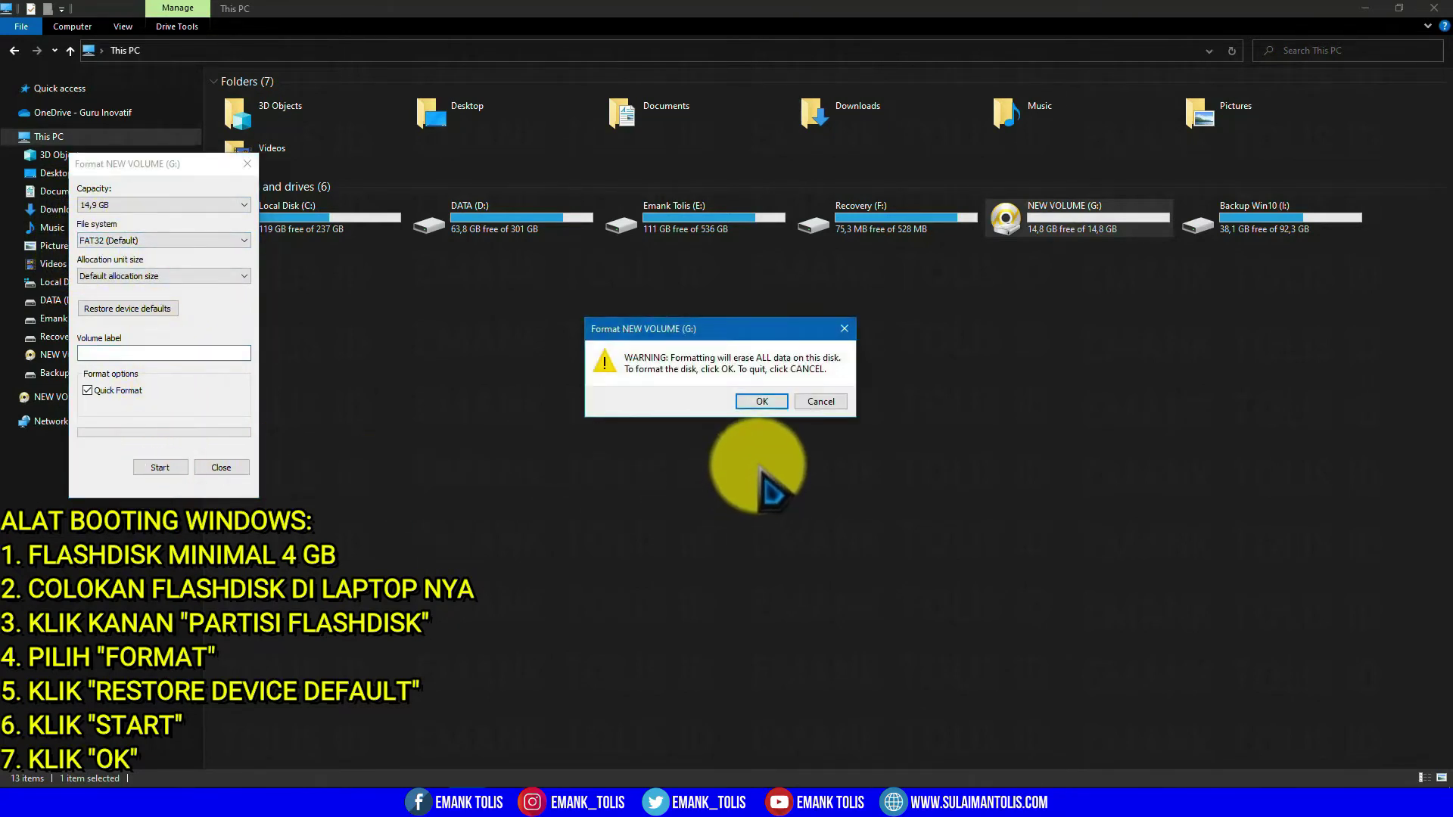
{"action": "left_click", "coordinate": [759, 402]}
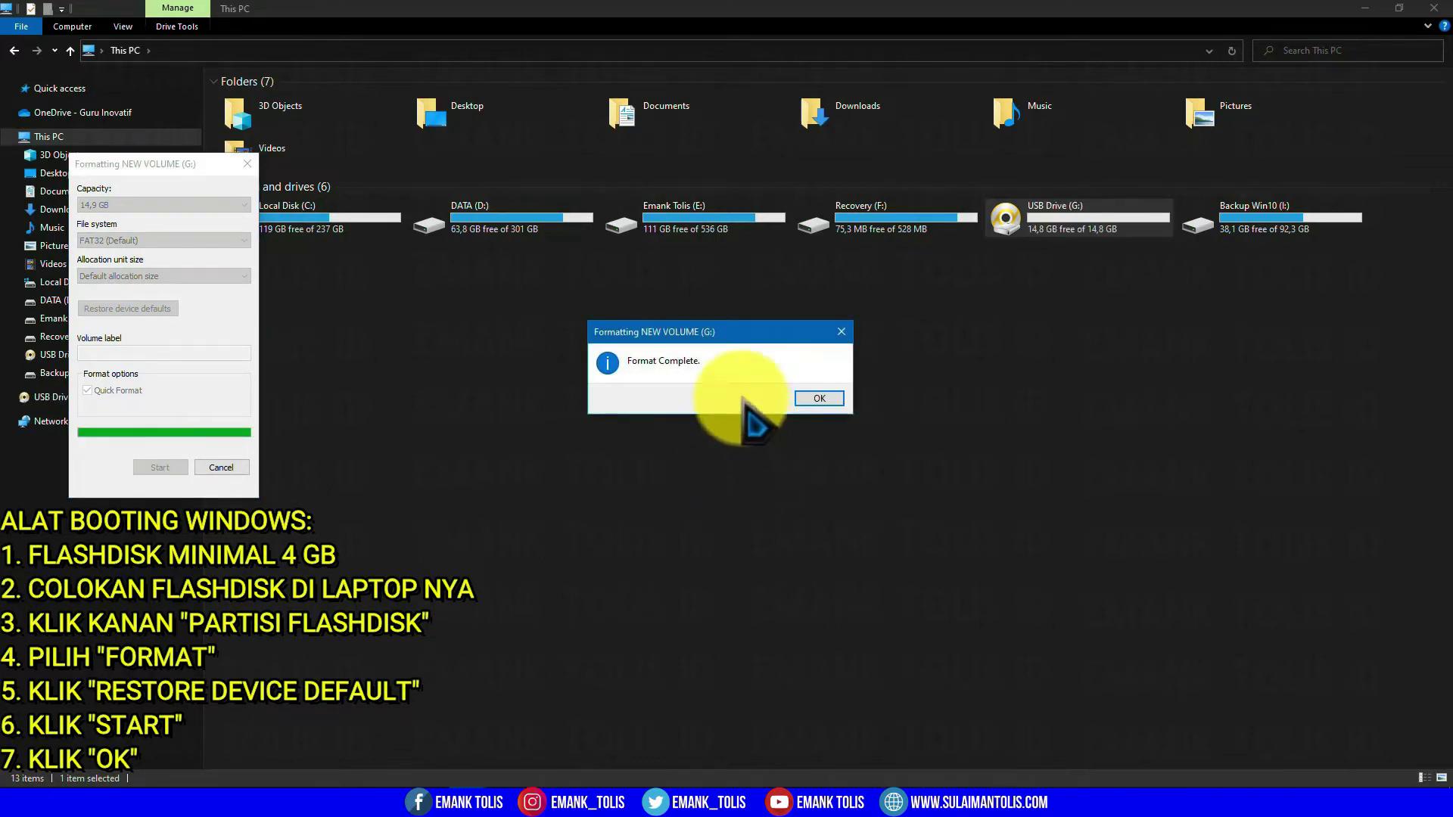
{"action": "left_click", "coordinate": [815, 398]}
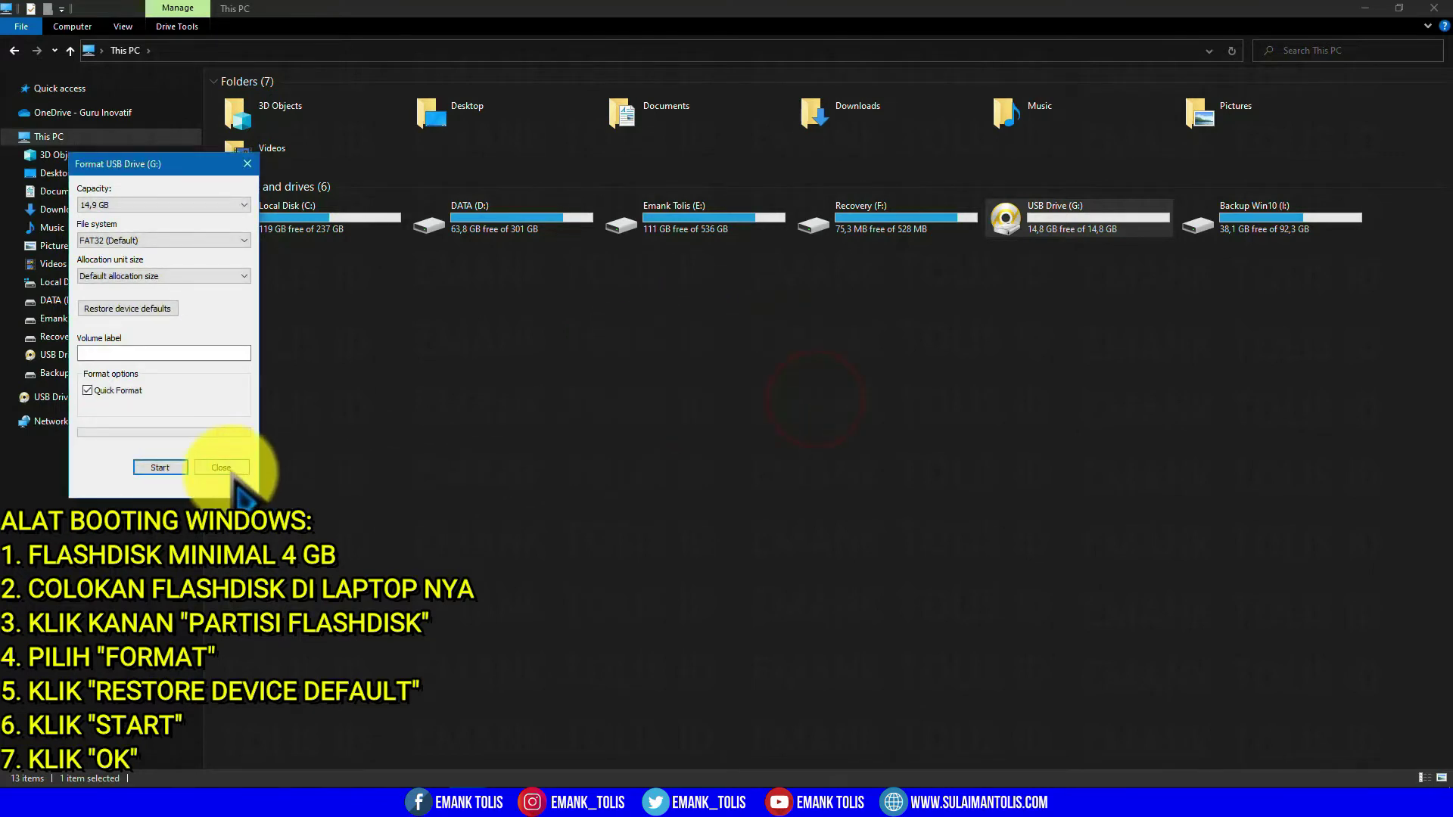
{"action": "left_click", "coordinate": [225, 469]}
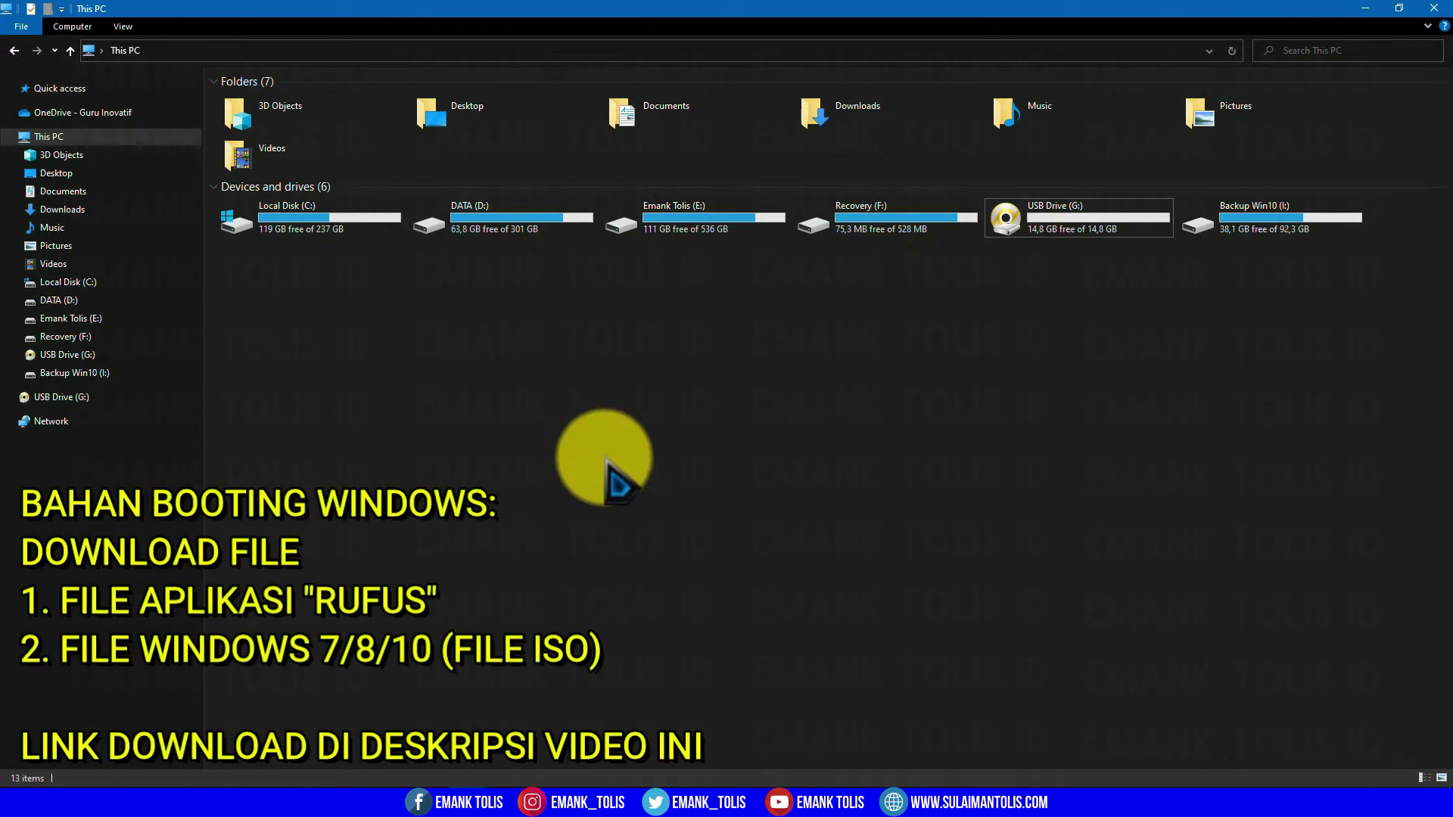
Open the Desktop folder and select the Rufus 3.10.1647 Multilingual.exe file.
{"action": "left_click", "coordinate": [596, 467]}
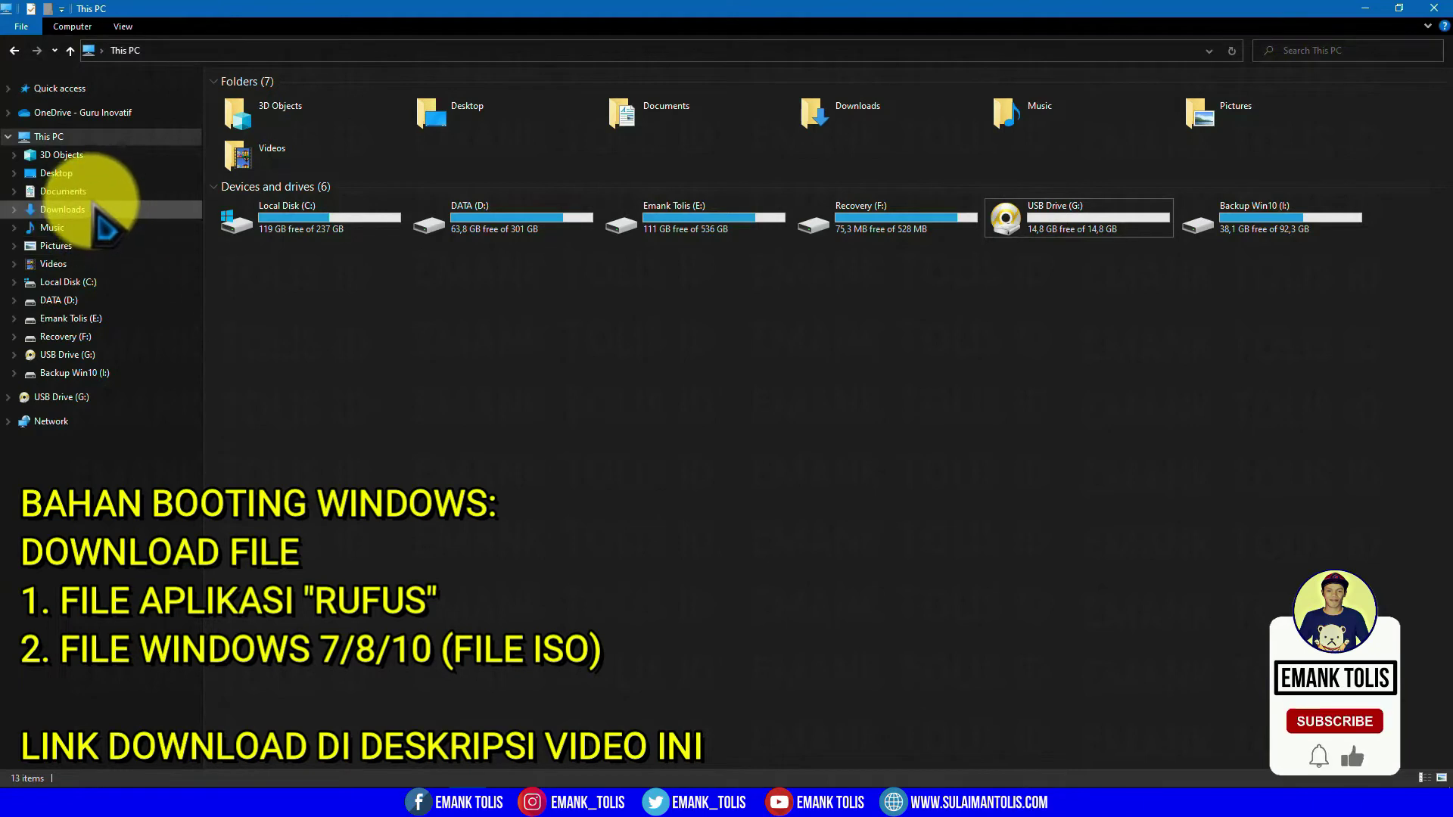
{"action": "left_click", "coordinate": [696, 376]}
{"action": "left_click", "coordinate": [56, 173]}
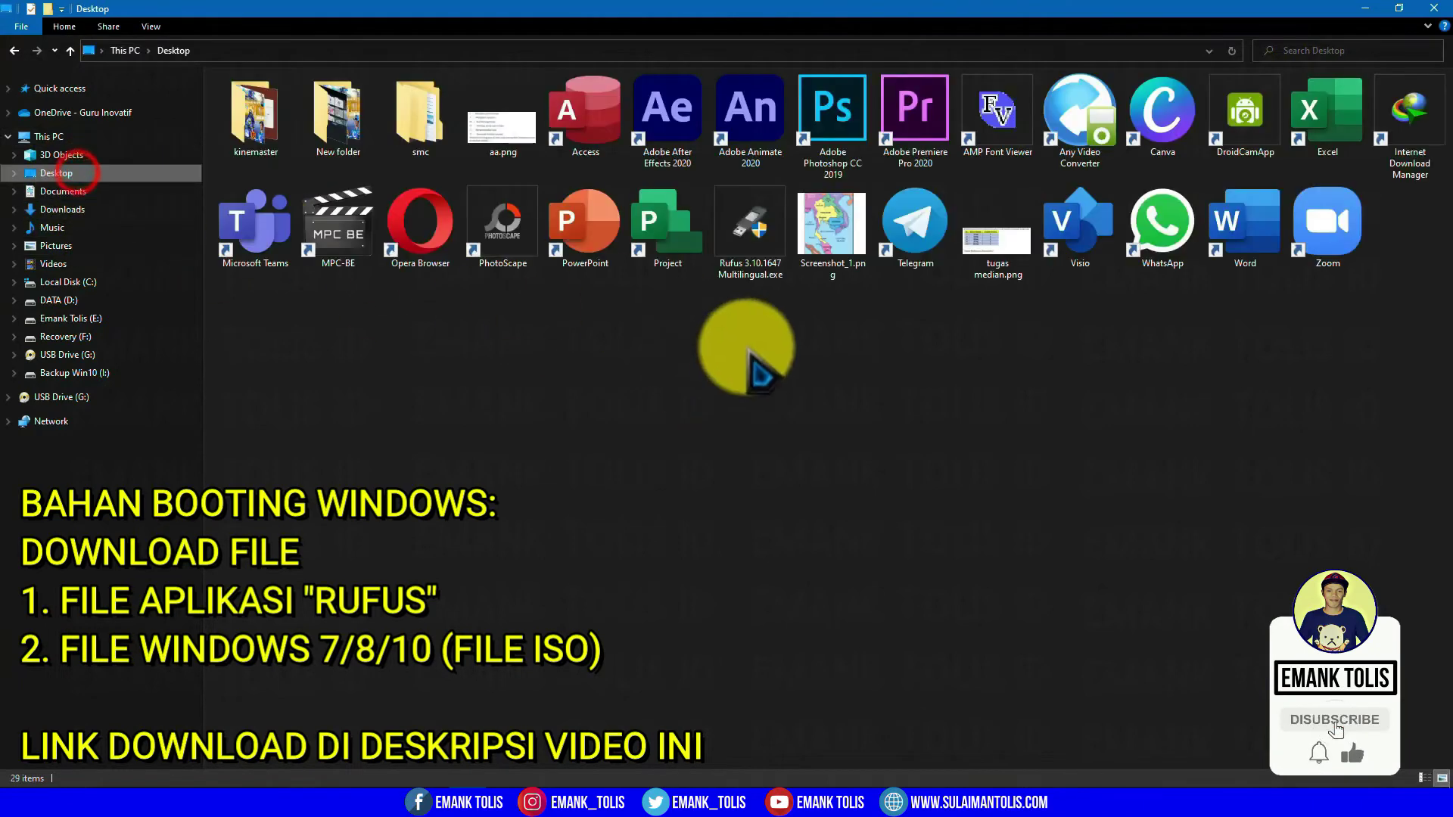
{"action": "left_click", "coordinate": [753, 231]}
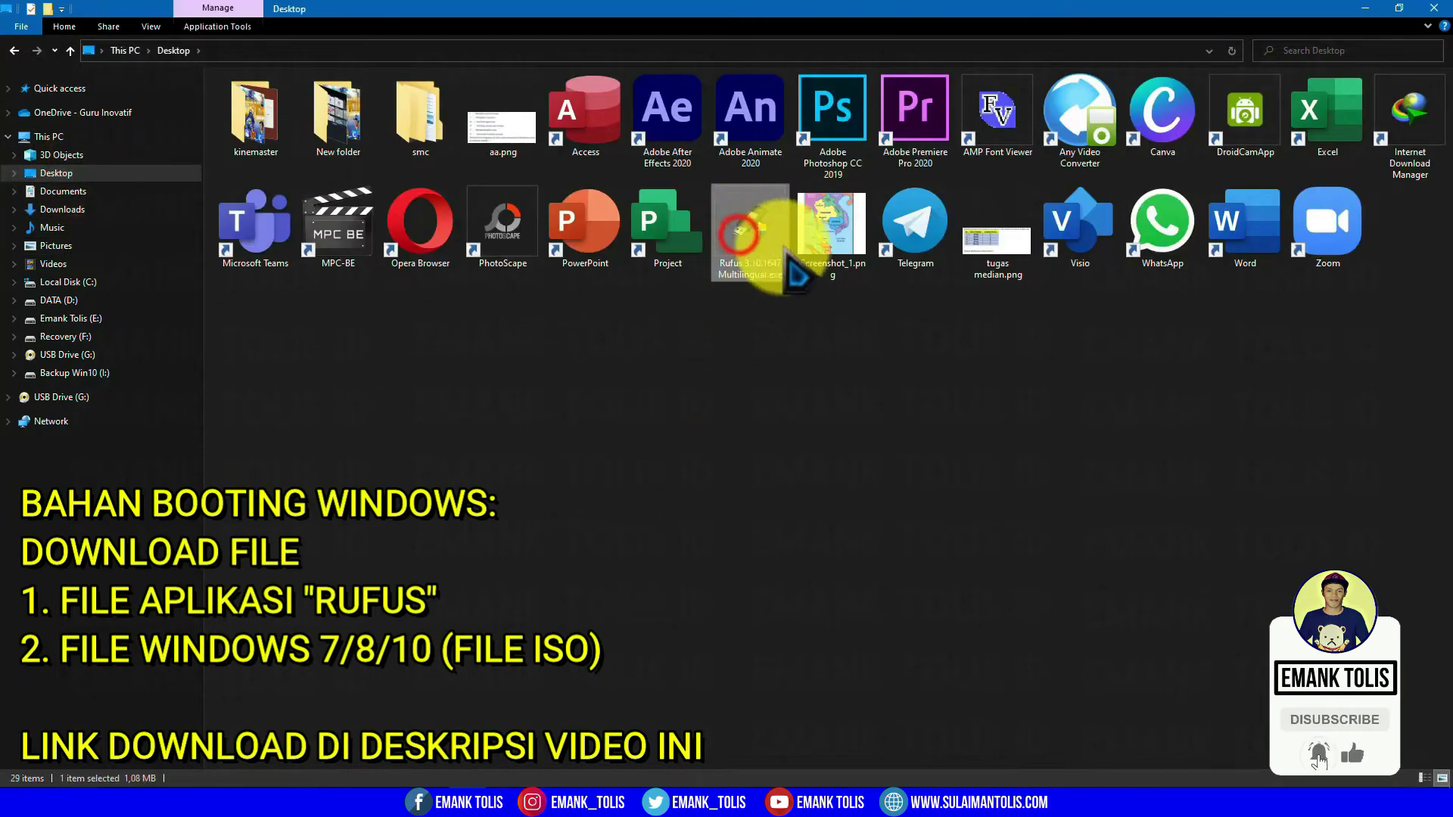
{"action": "left_click", "coordinate": [751, 317]}
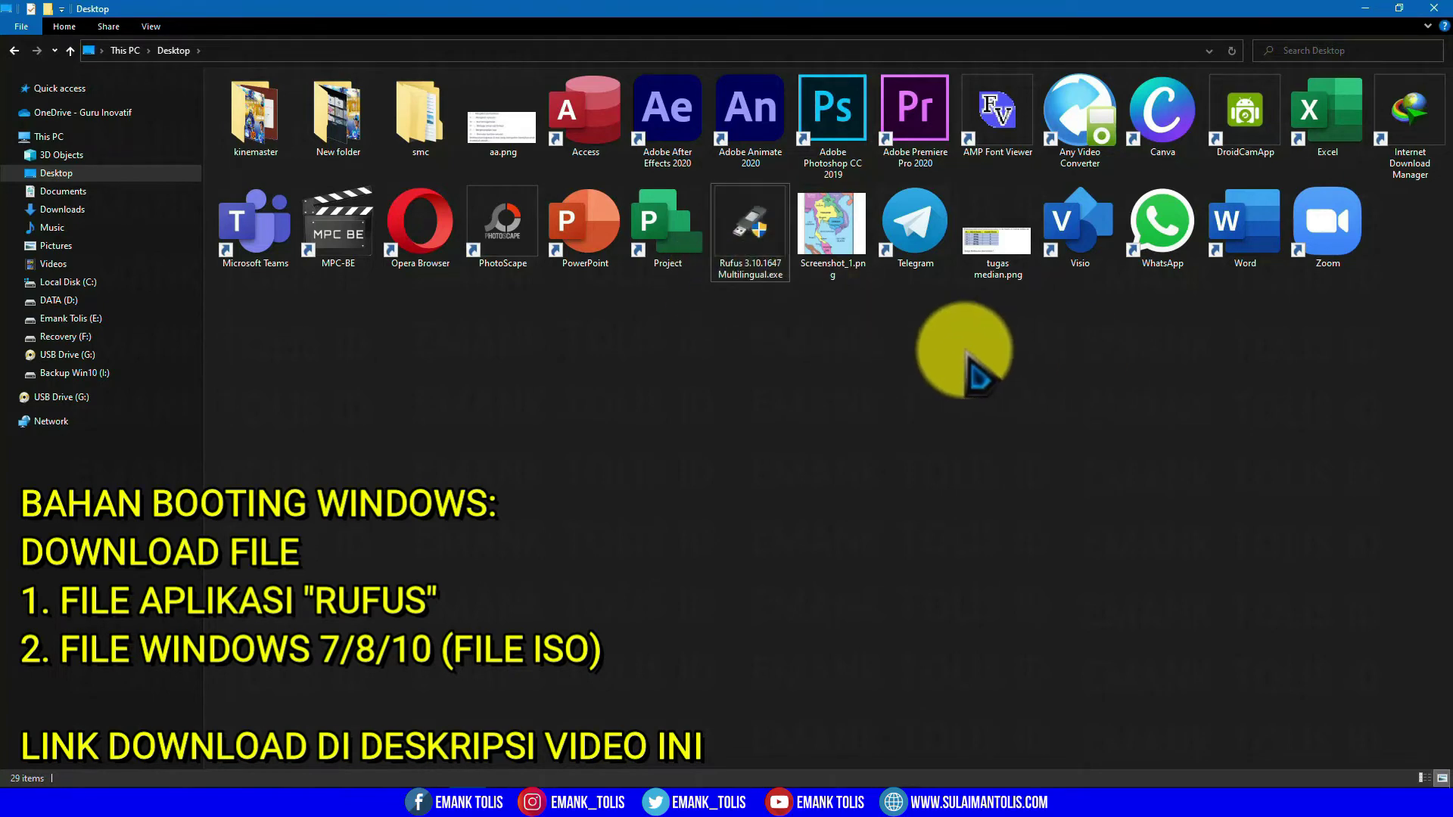
{"action": "left_click", "coordinate": [746, 260]}
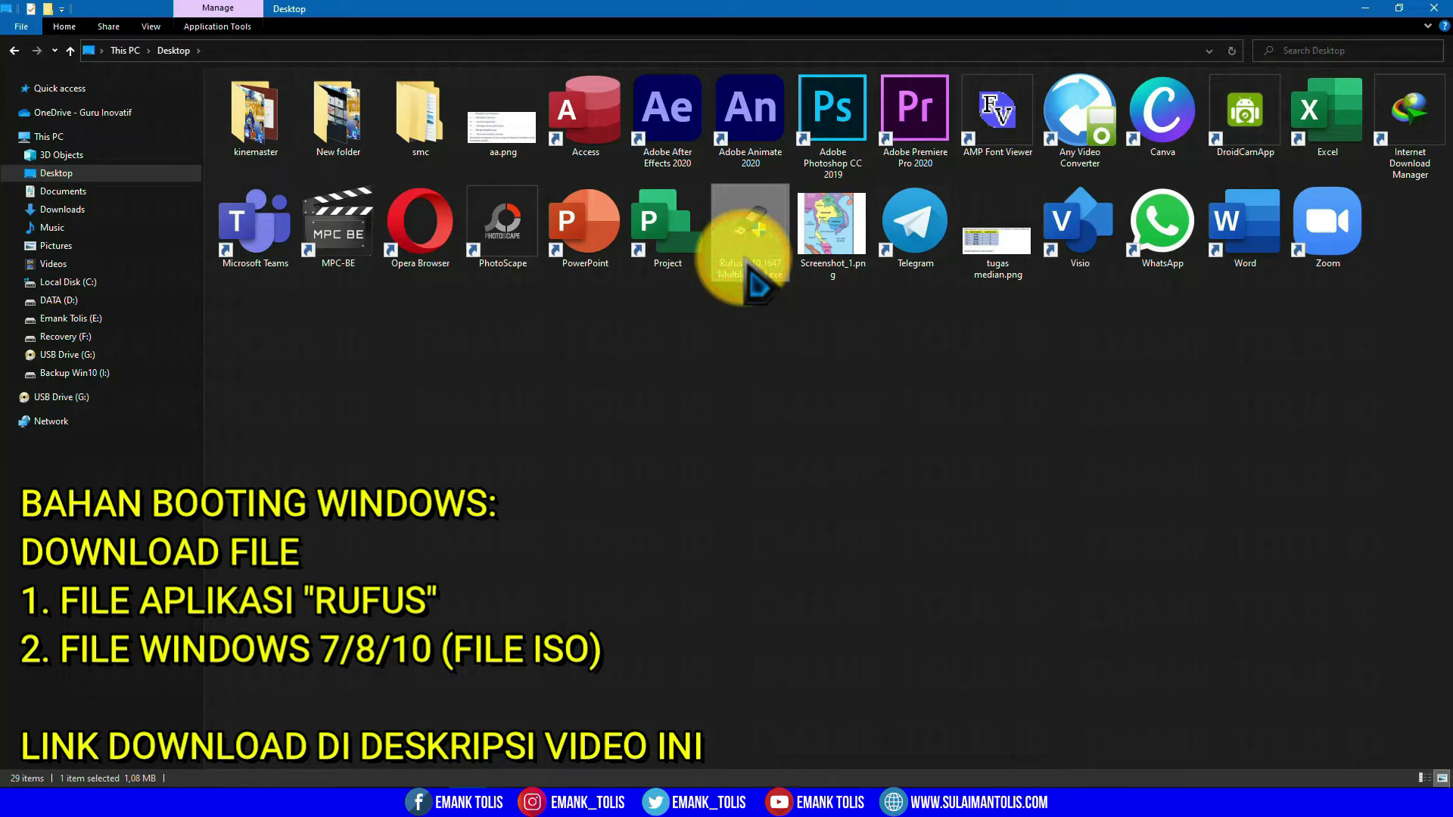
{"action": "left_click", "coordinate": [750, 362]}
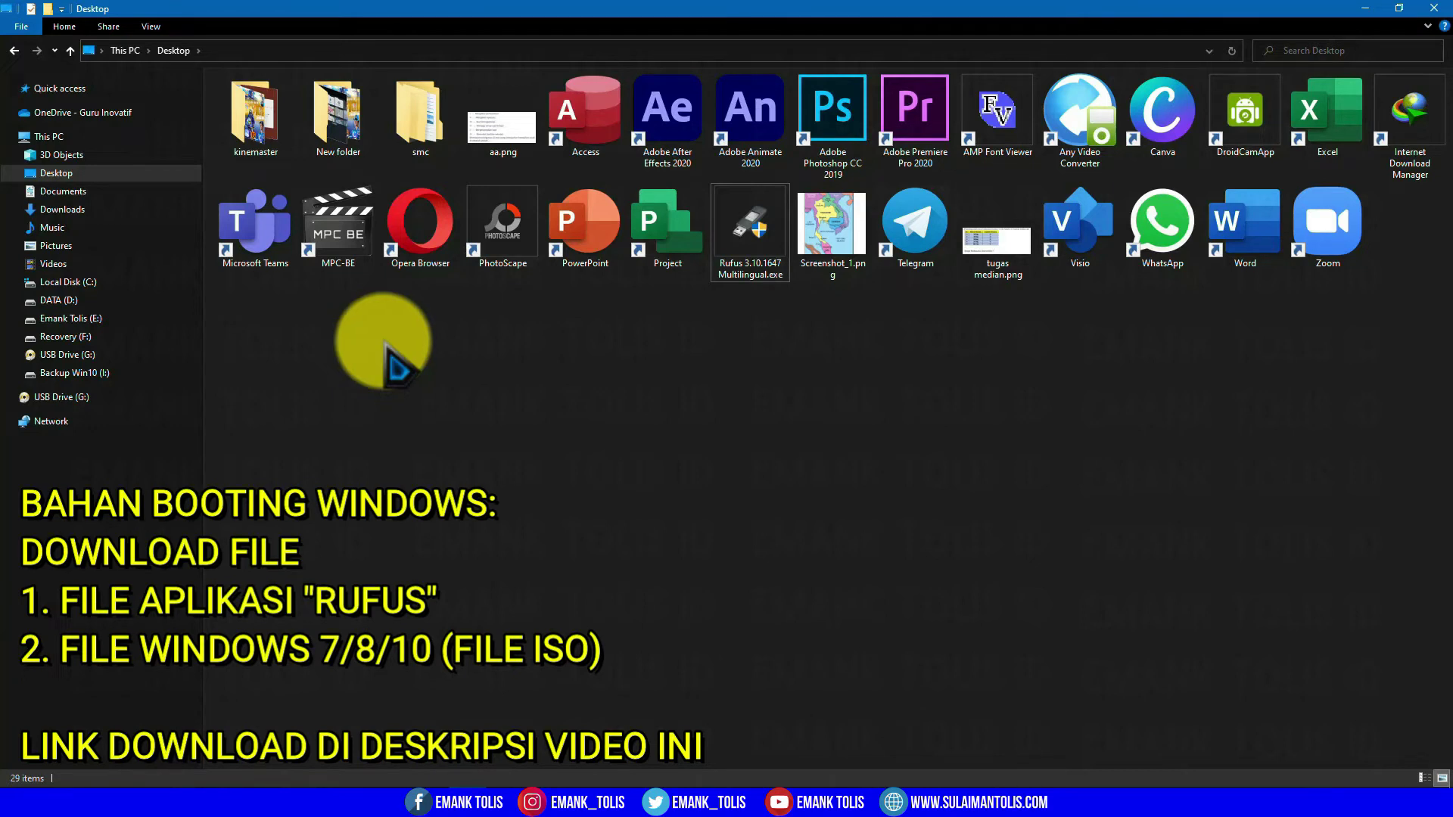
{"action": "left_click", "coordinate": [680, 389]}
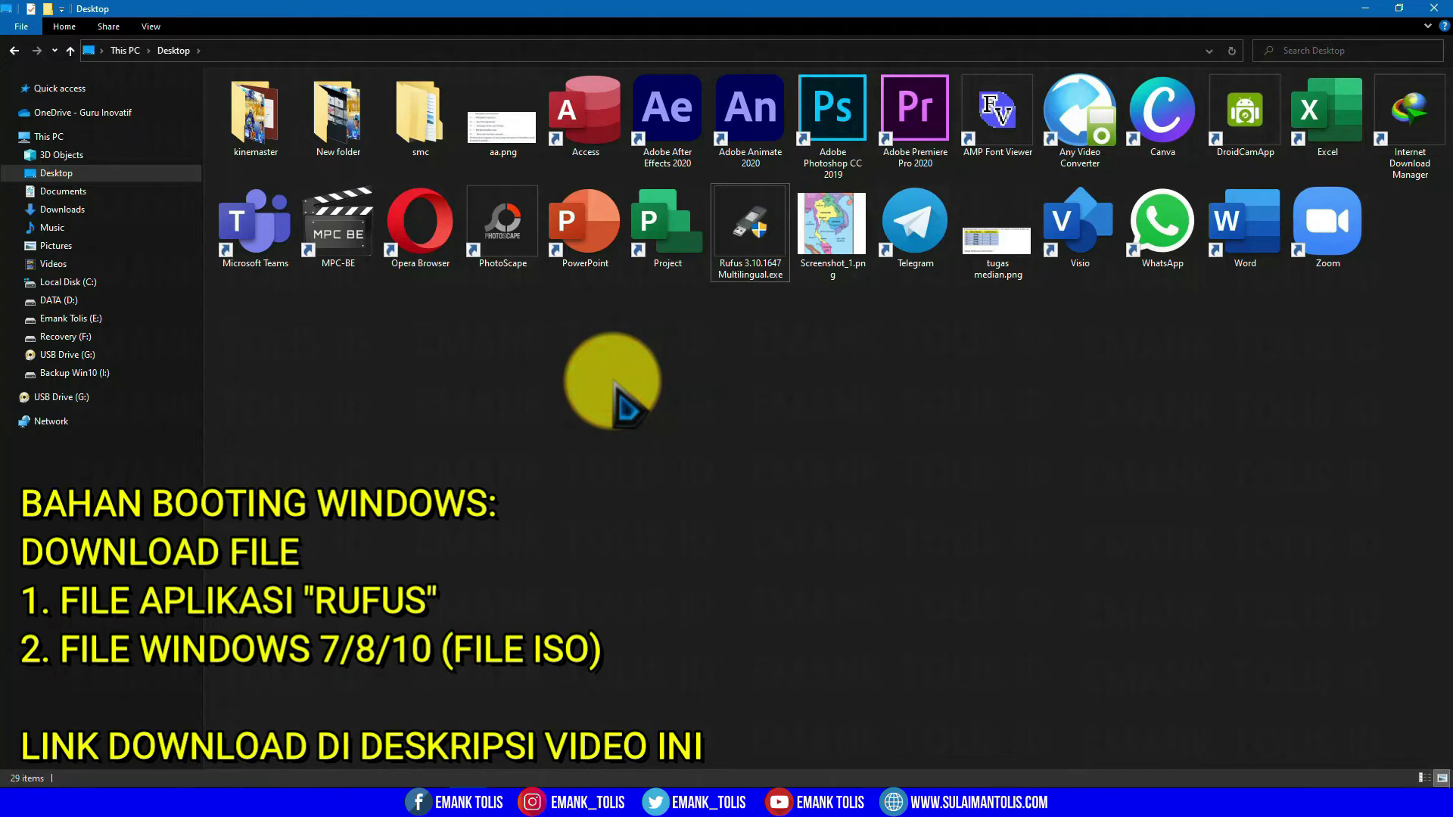
{"action": "left_click", "coordinate": [632, 392]}
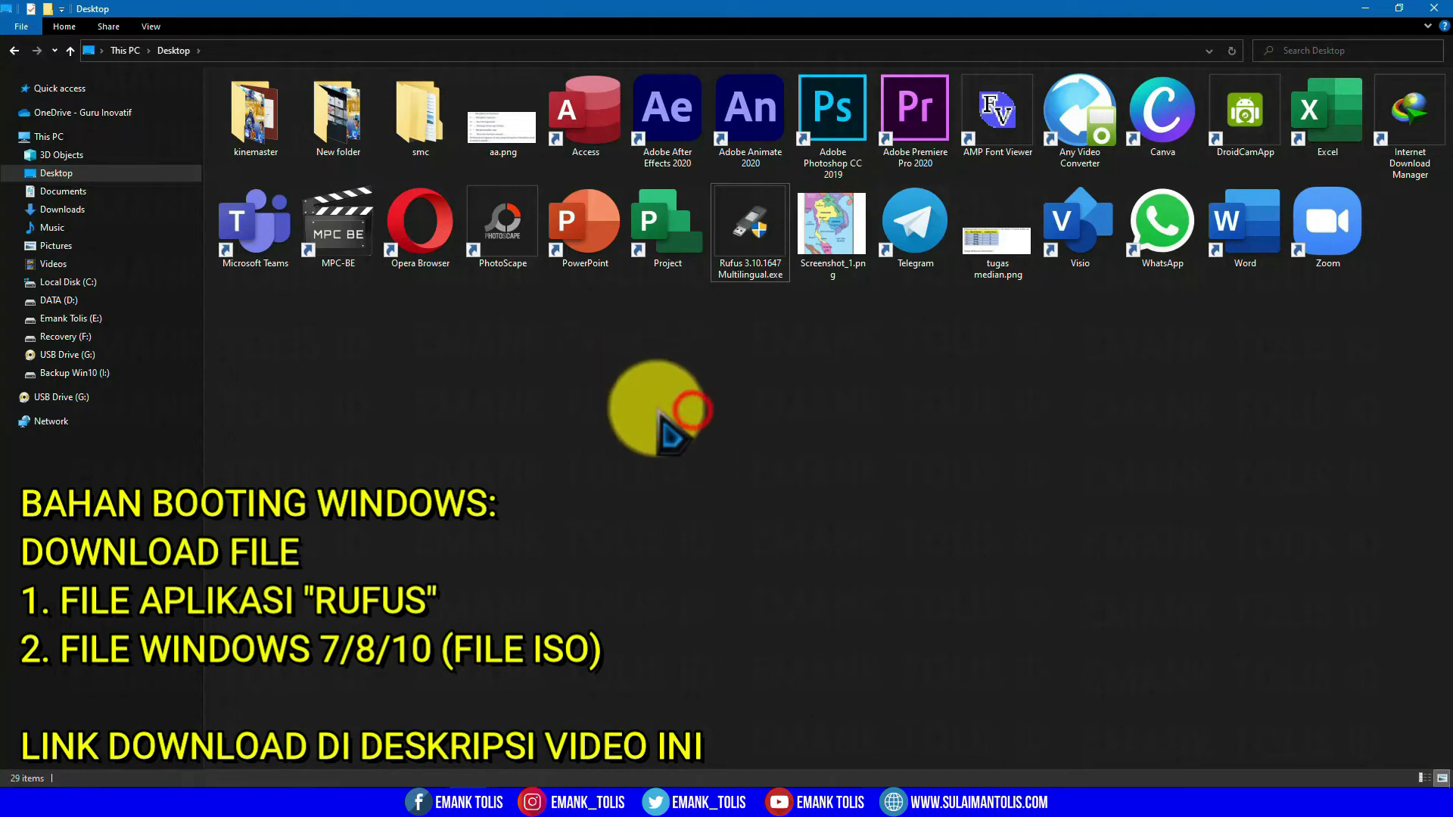
{"action": "left_click", "coordinate": [697, 392]}
Run Rufus 3.10.1647 Multilingual.exe as administrator.
{"action": "left_click", "coordinate": [742, 227]}
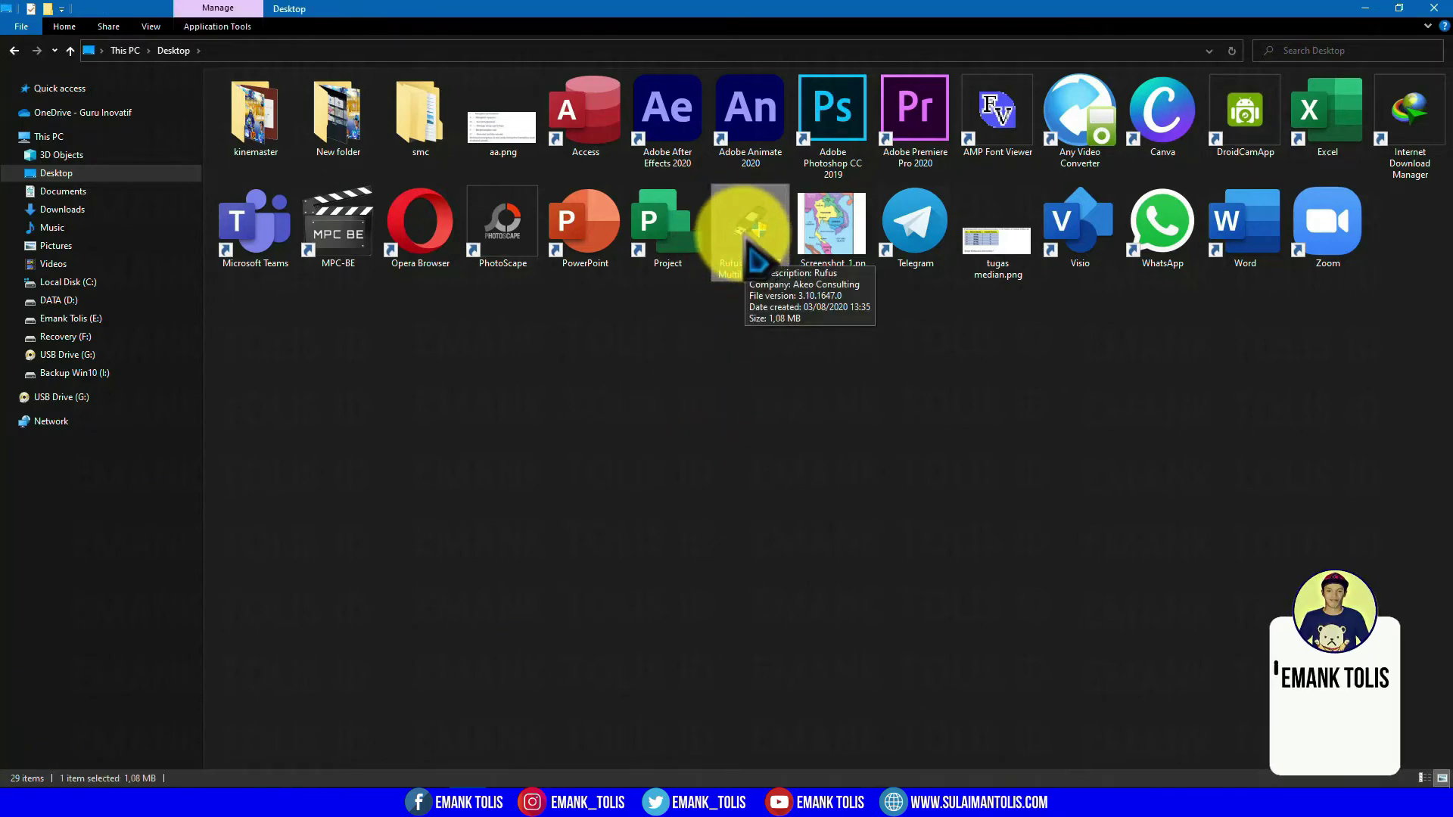
{"action": "right_click", "coordinate": [743, 237]}
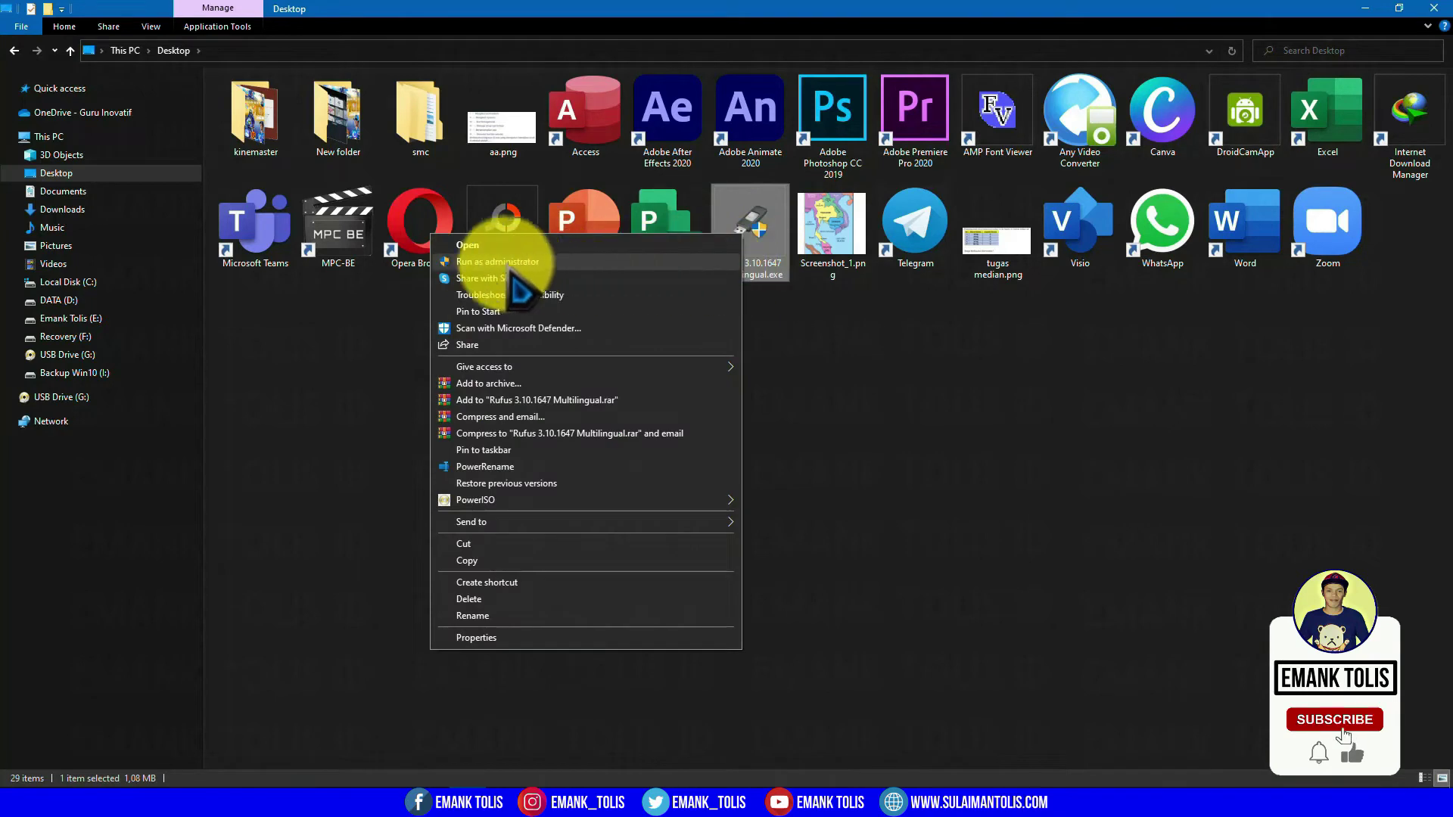
{"action": "left_click", "coordinate": [477, 262]}
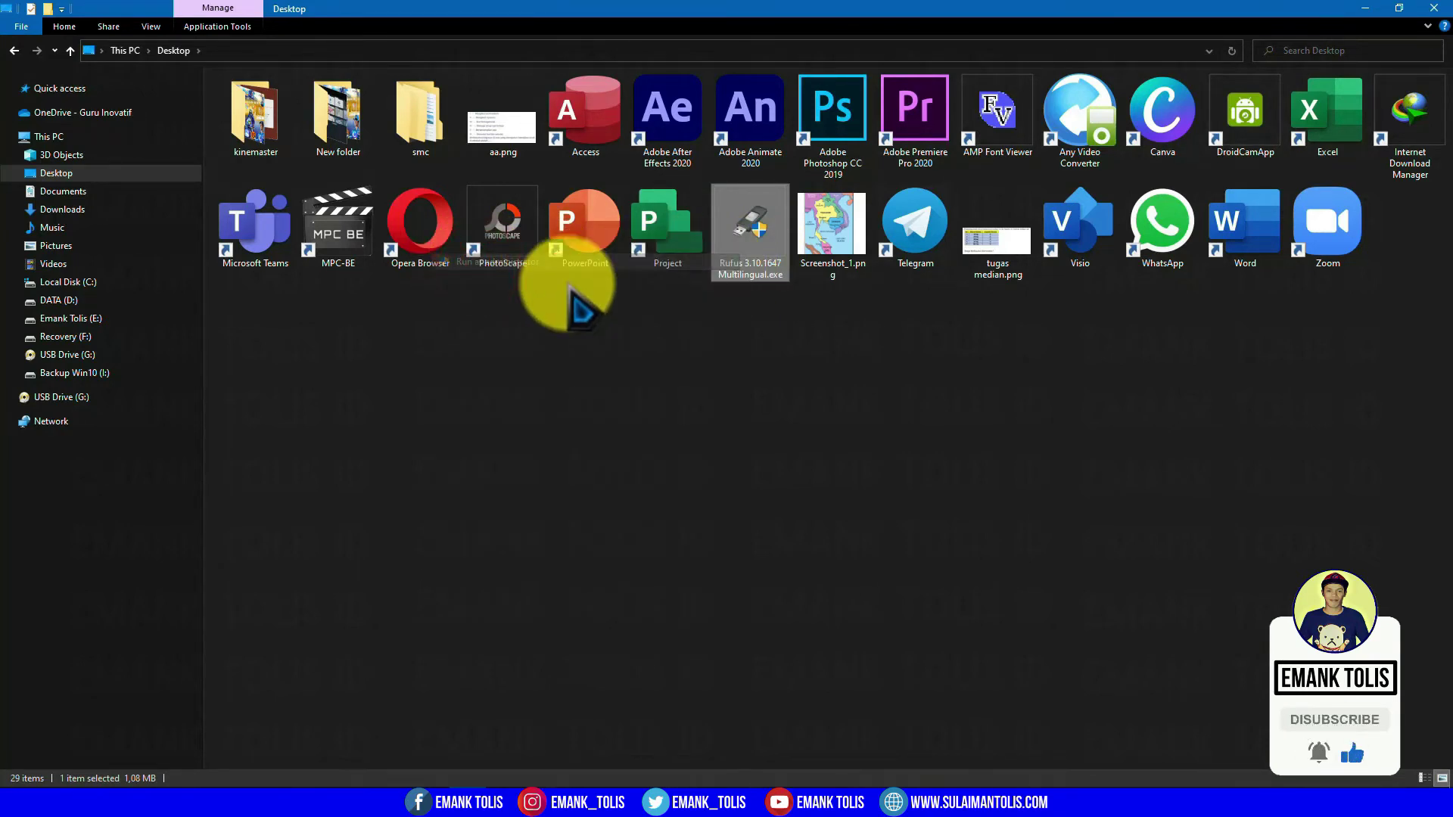
Minimize the Desktop folder window and choose the NO_LABEL (G:) [16 GB] flash drive as the device in Rufus.
{"action": "left_click", "coordinate": [1364, 10]}
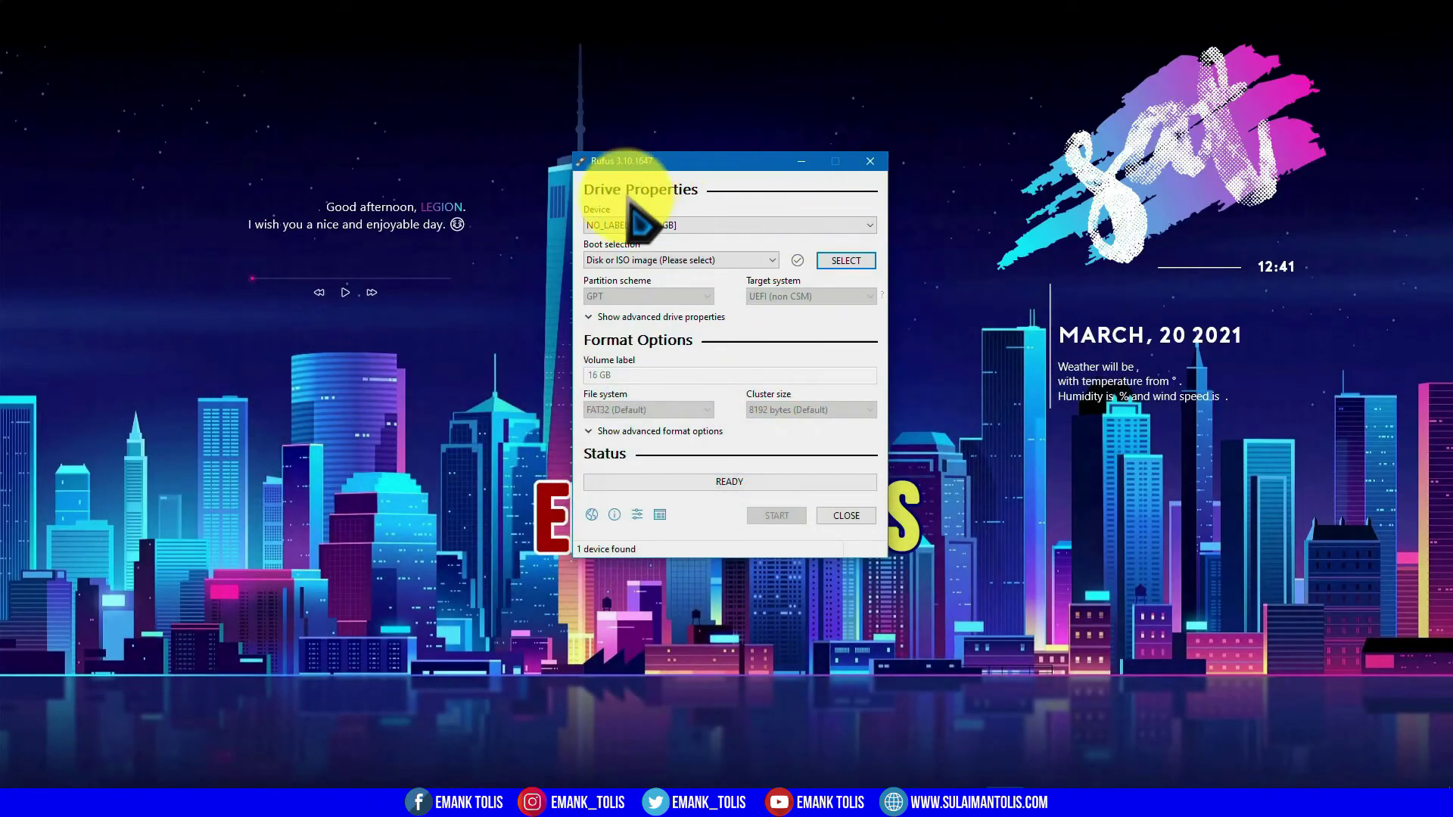
{"action": "left_click", "coordinate": [766, 160]}
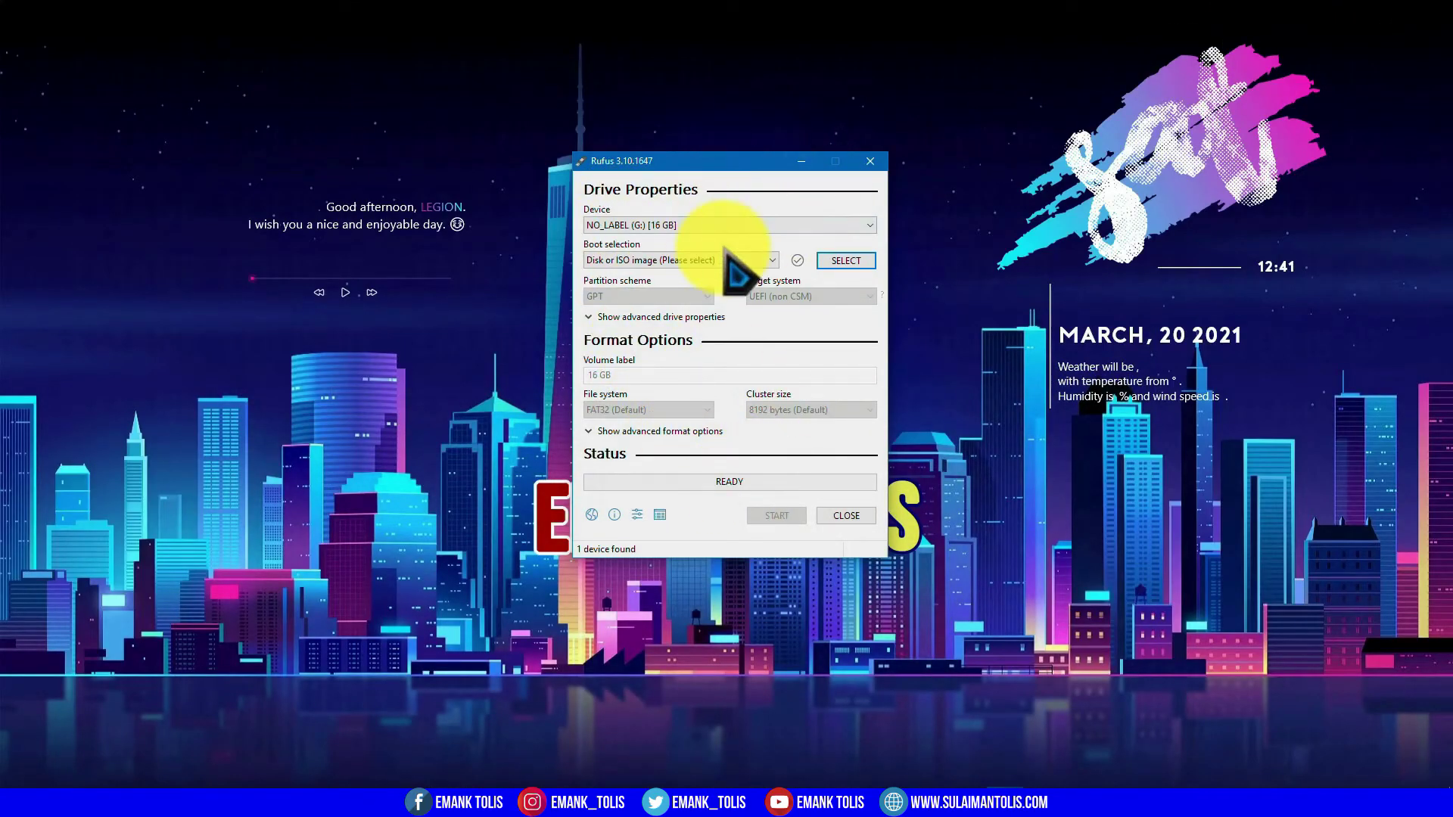
{"action": "left_click", "coordinate": [624, 225]}
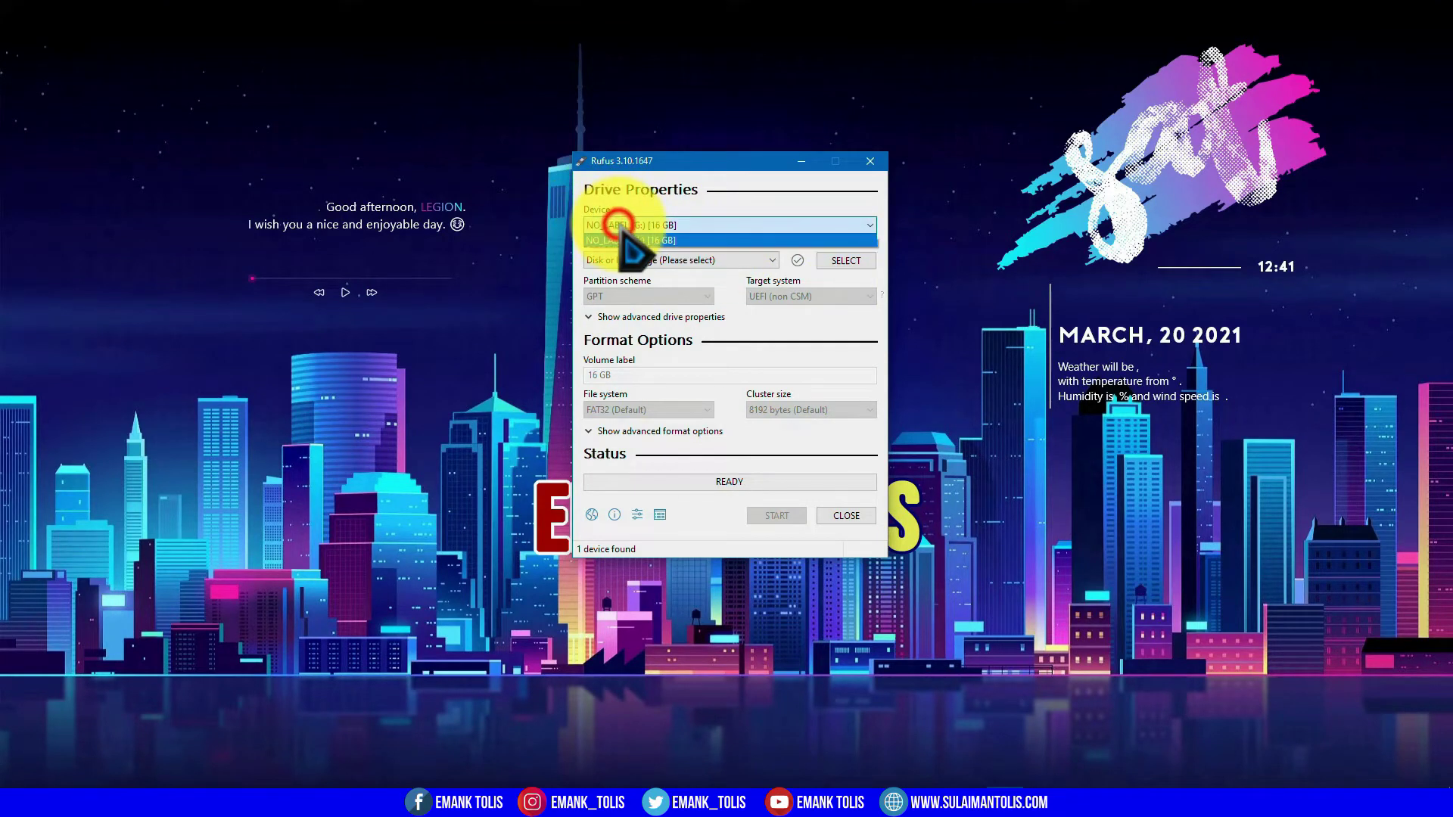
{"action": "left_click", "coordinate": [676, 226]}
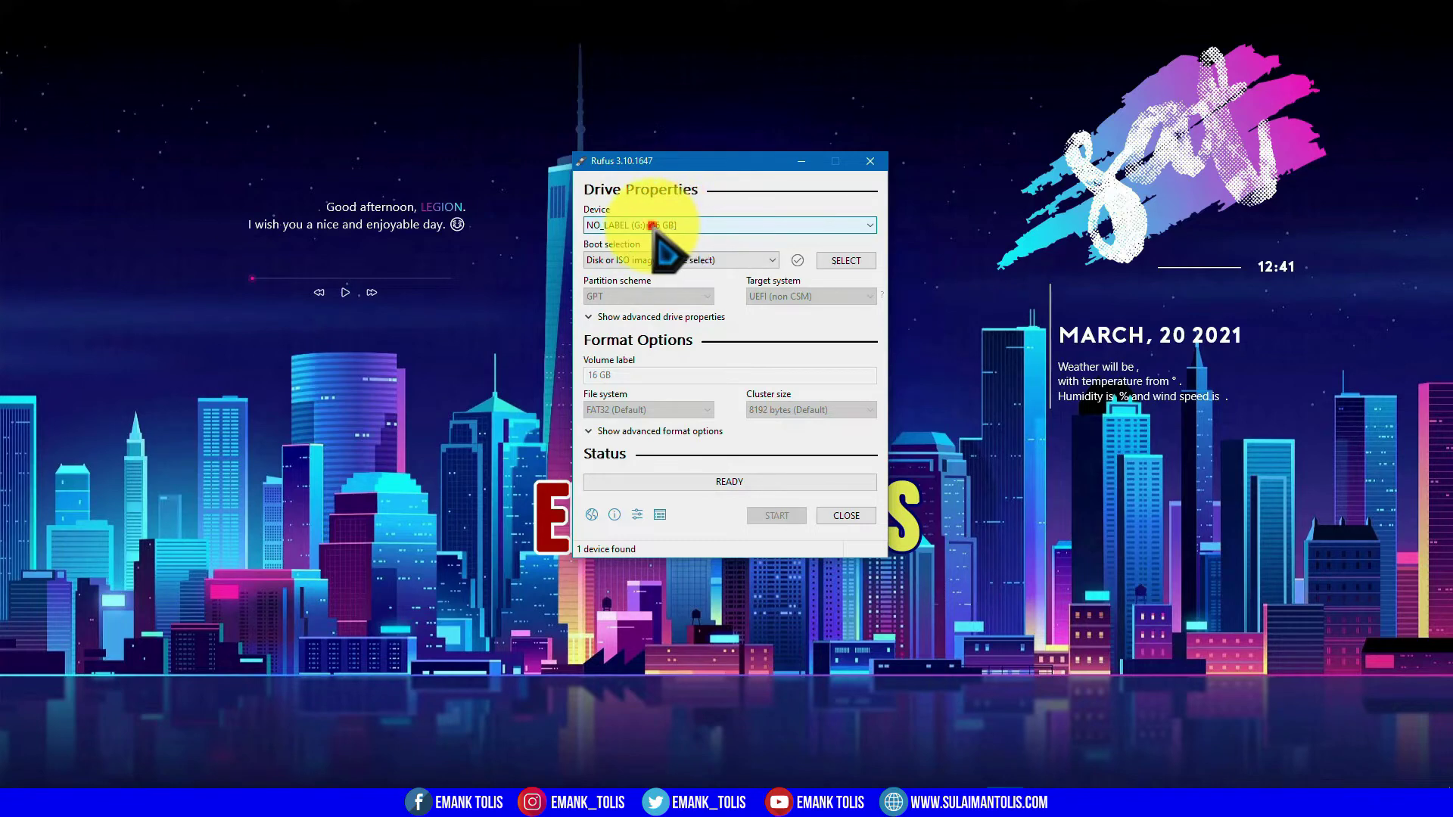
{"action": "left_click", "coordinate": [653, 224]}
{"action": "left_click", "coordinate": [654, 225]}
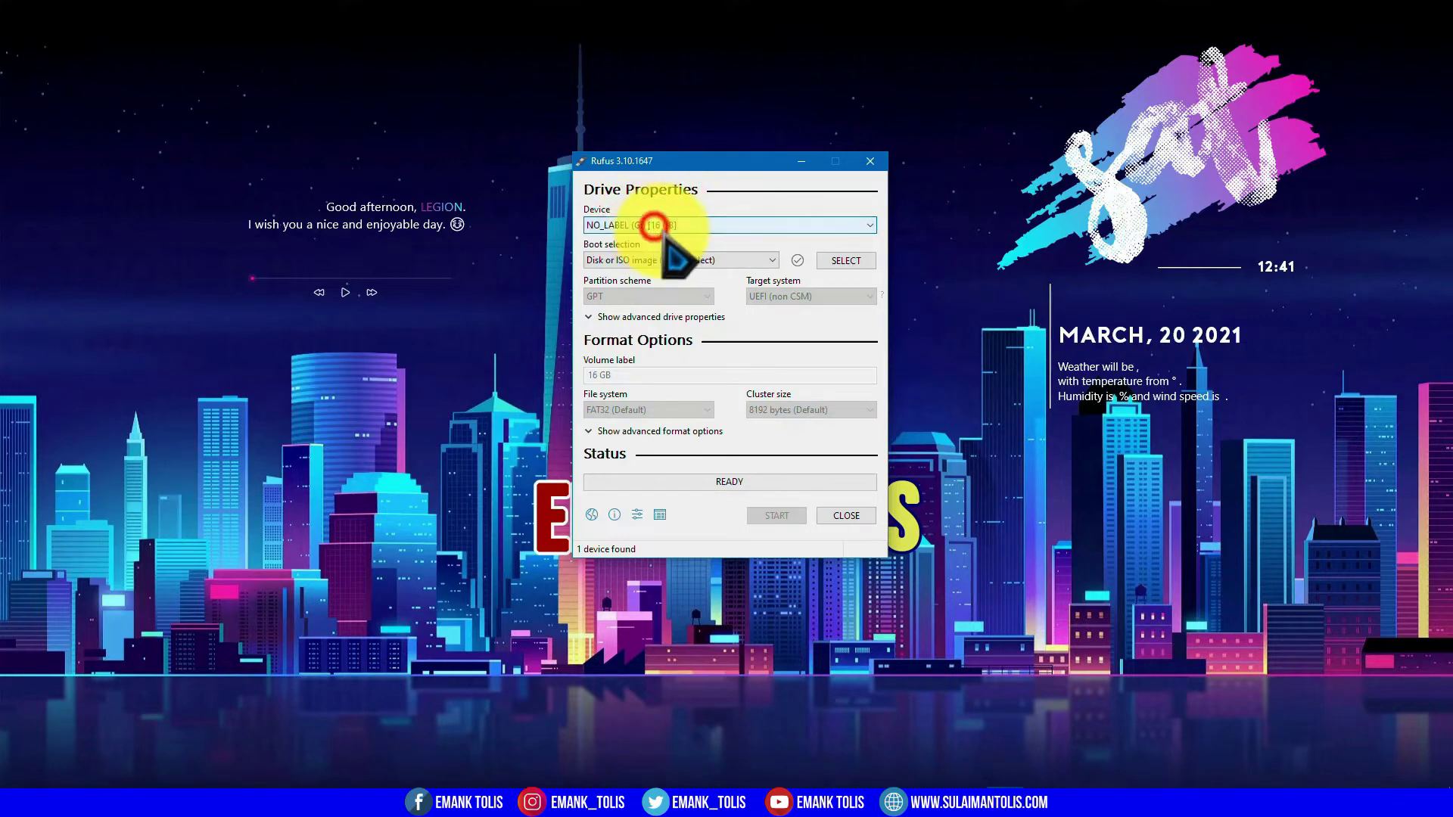
Switch to File Explorer, check the flash drive's letter under This PC, and return to Rufus.
{"action": "left_click", "coordinate": [530, 802]}
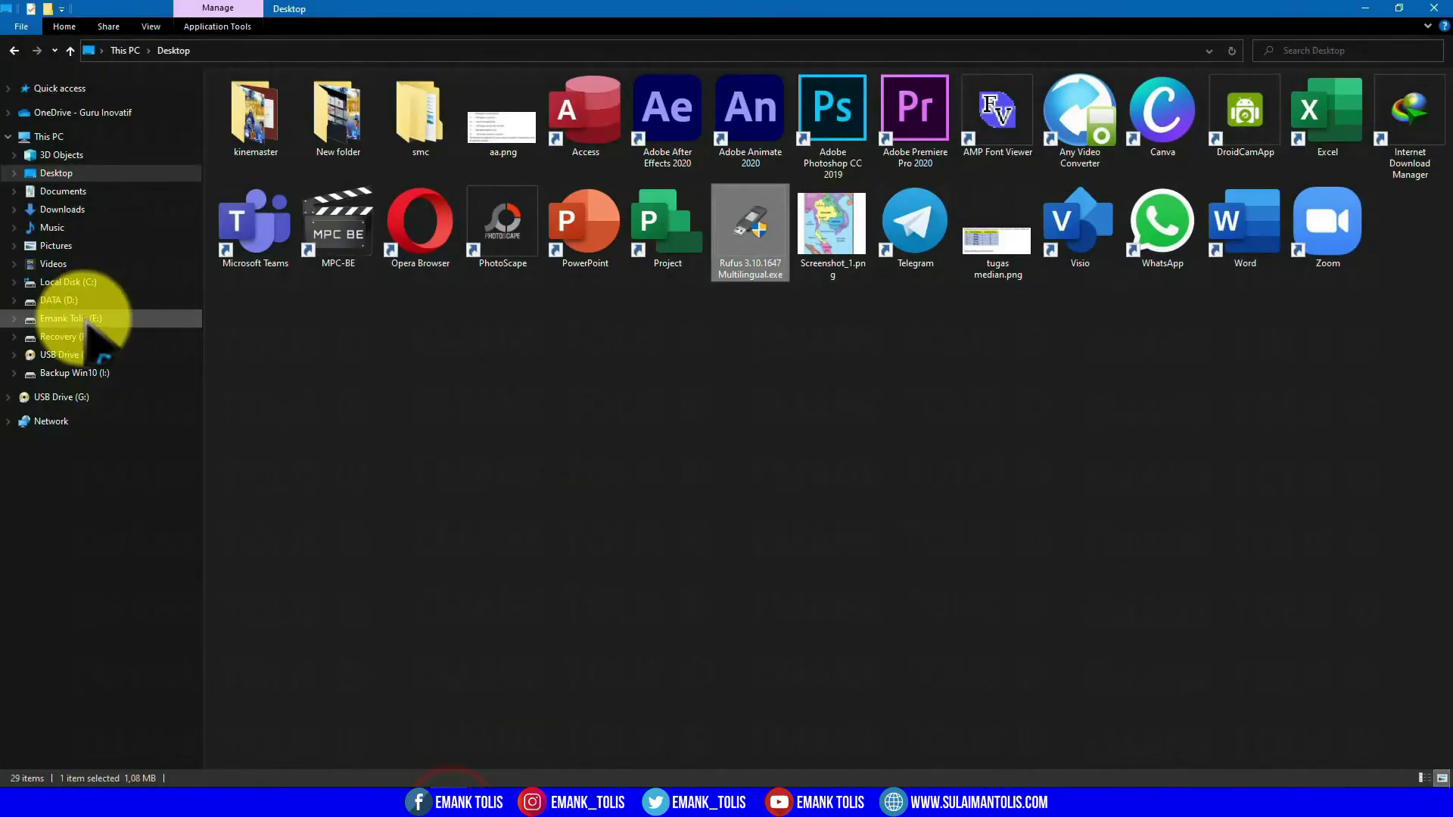
{"action": "left_click", "coordinate": [48, 136]}
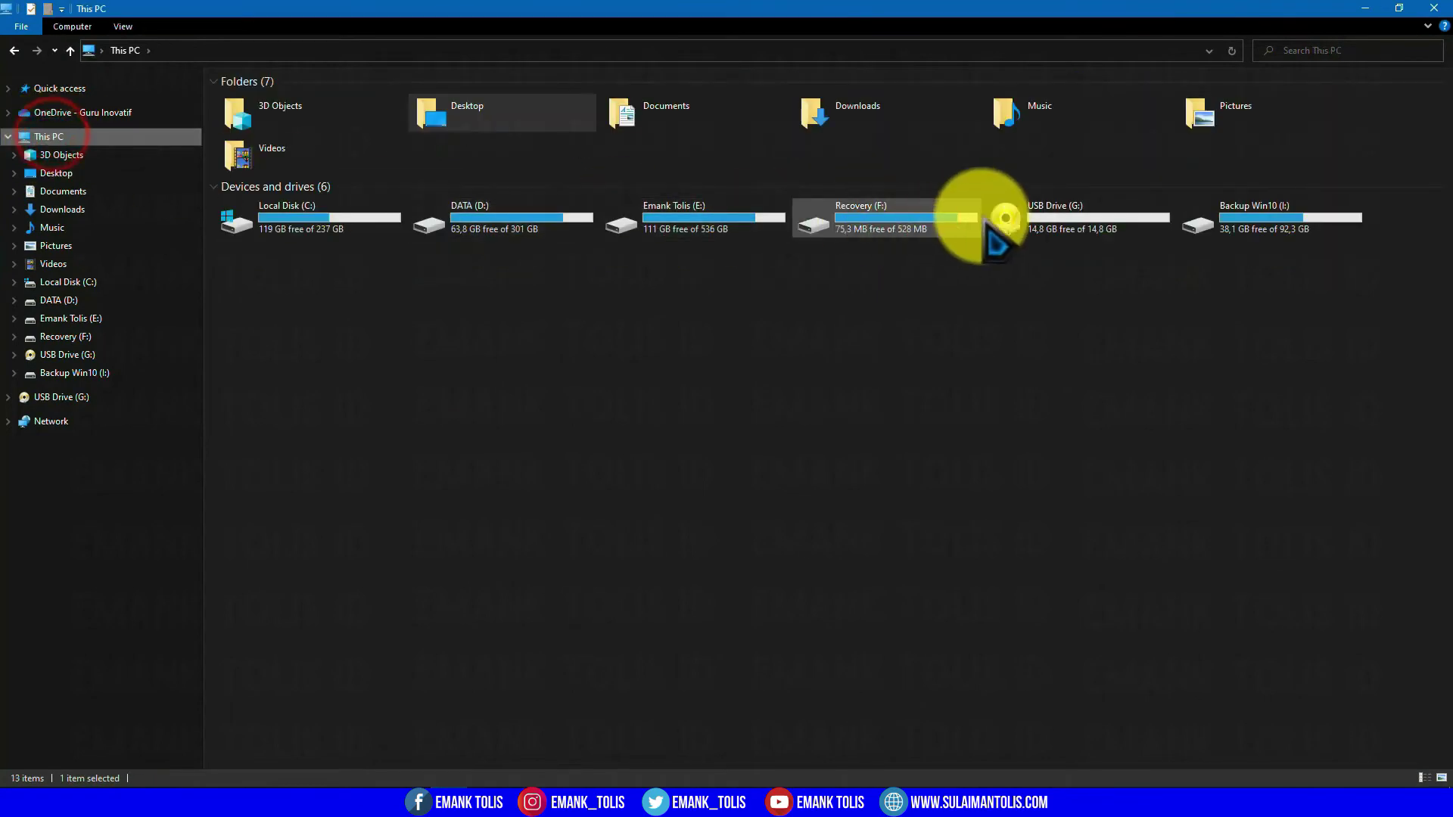
{"action": "left_click", "coordinate": [1047, 221]}
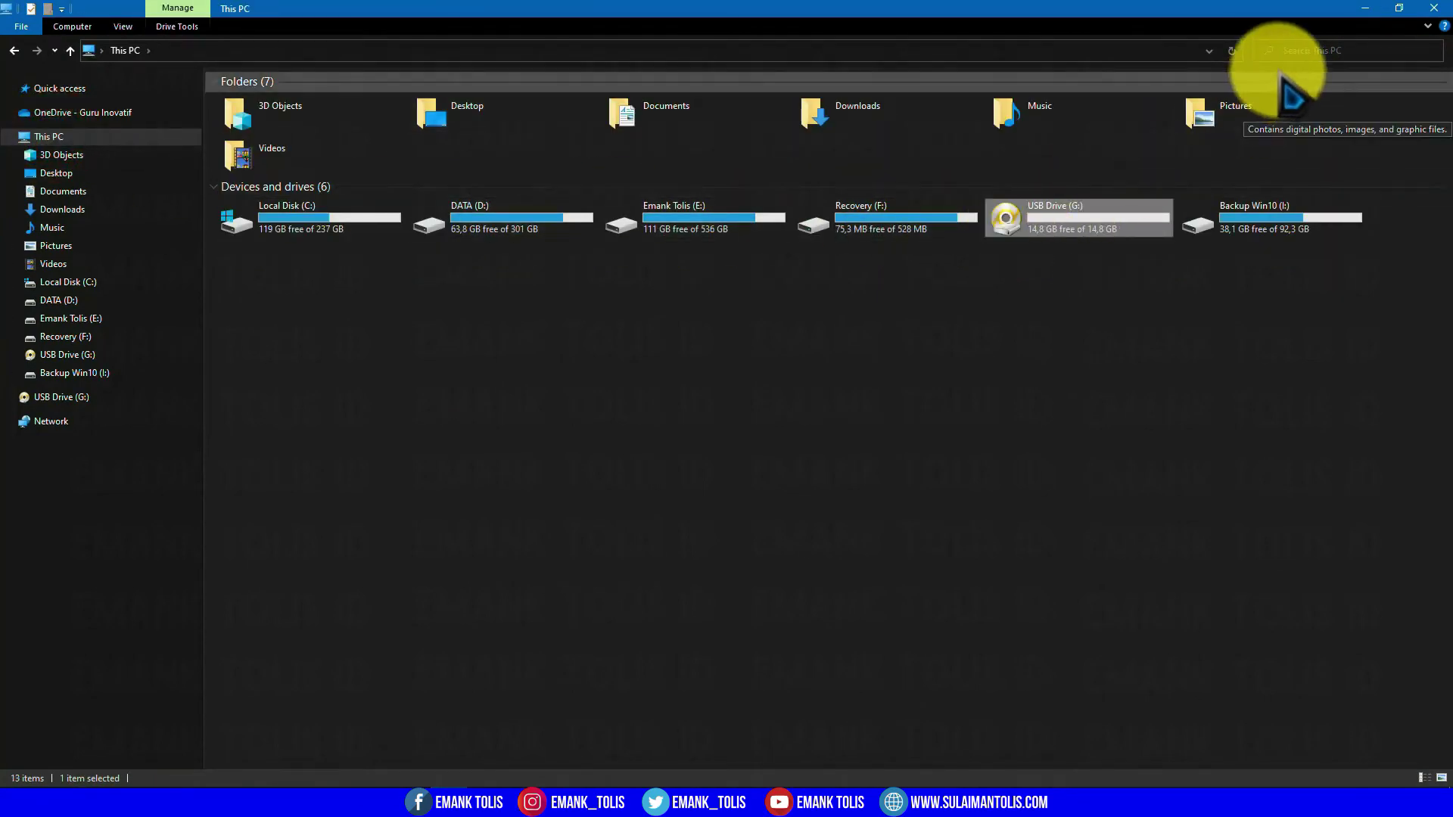
{"action": "left_click", "coordinate": [1366, 9]}
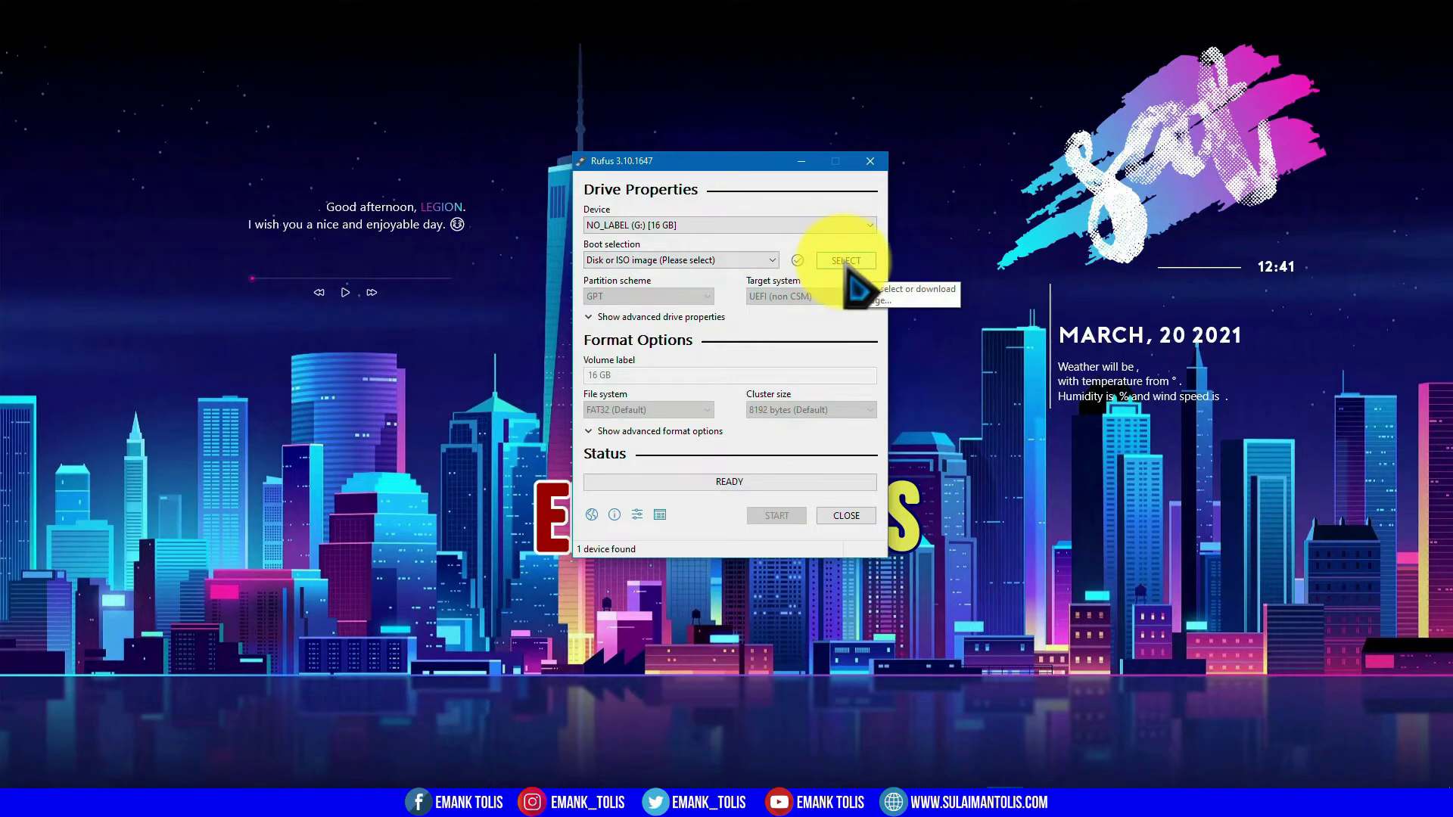
Browse for a boot image and highlight Windows 10 Pro 20H1 (2004) Update Agustus 2020 x64.iso in the WINDOWS 10 AIO folder.
{"action": "left_click", "coordinate": [843, 261]}
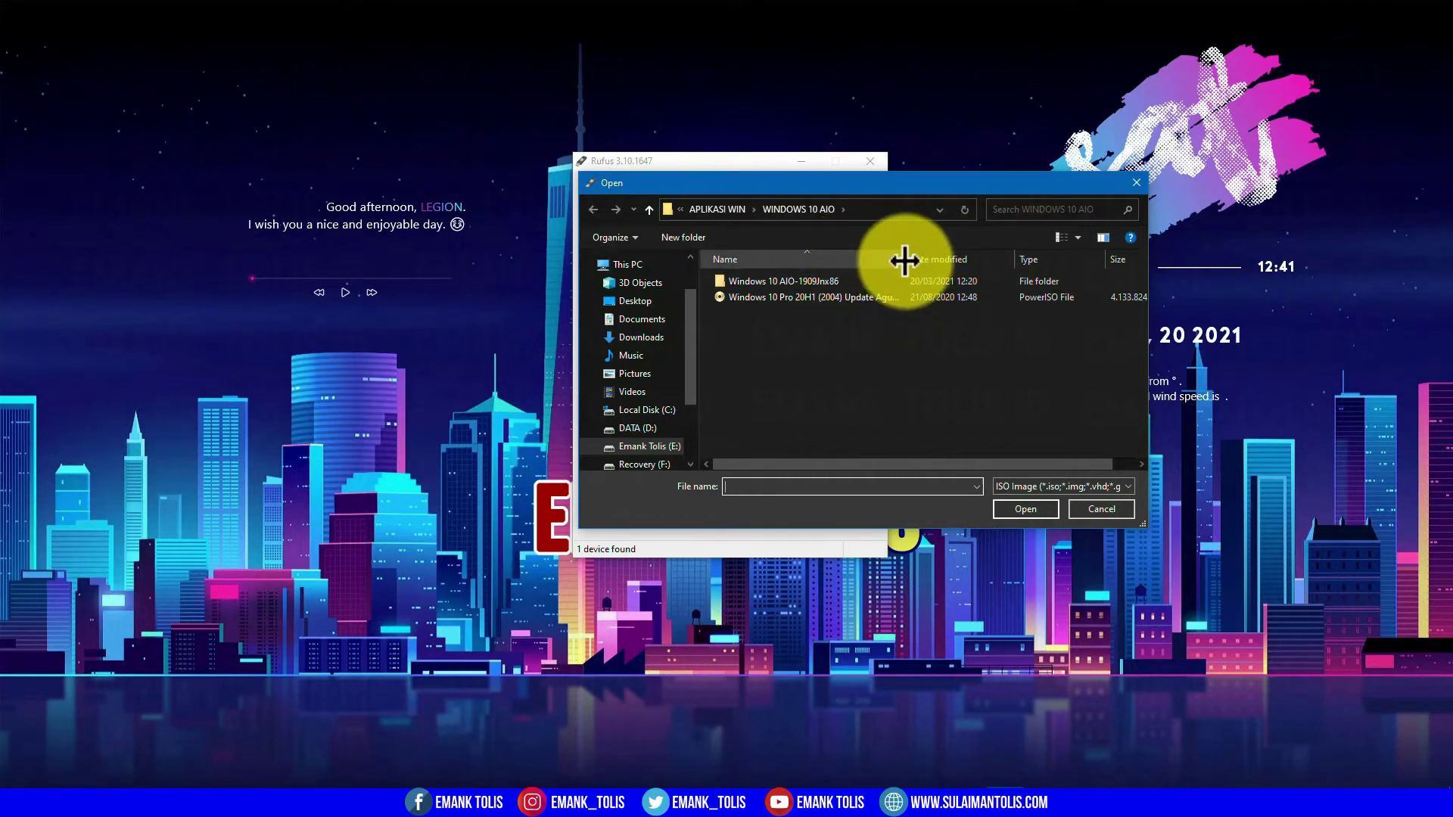
{"action": "left_click_drag", "start_coordinate": [905, 260], "coordinate": [1007, 257]}
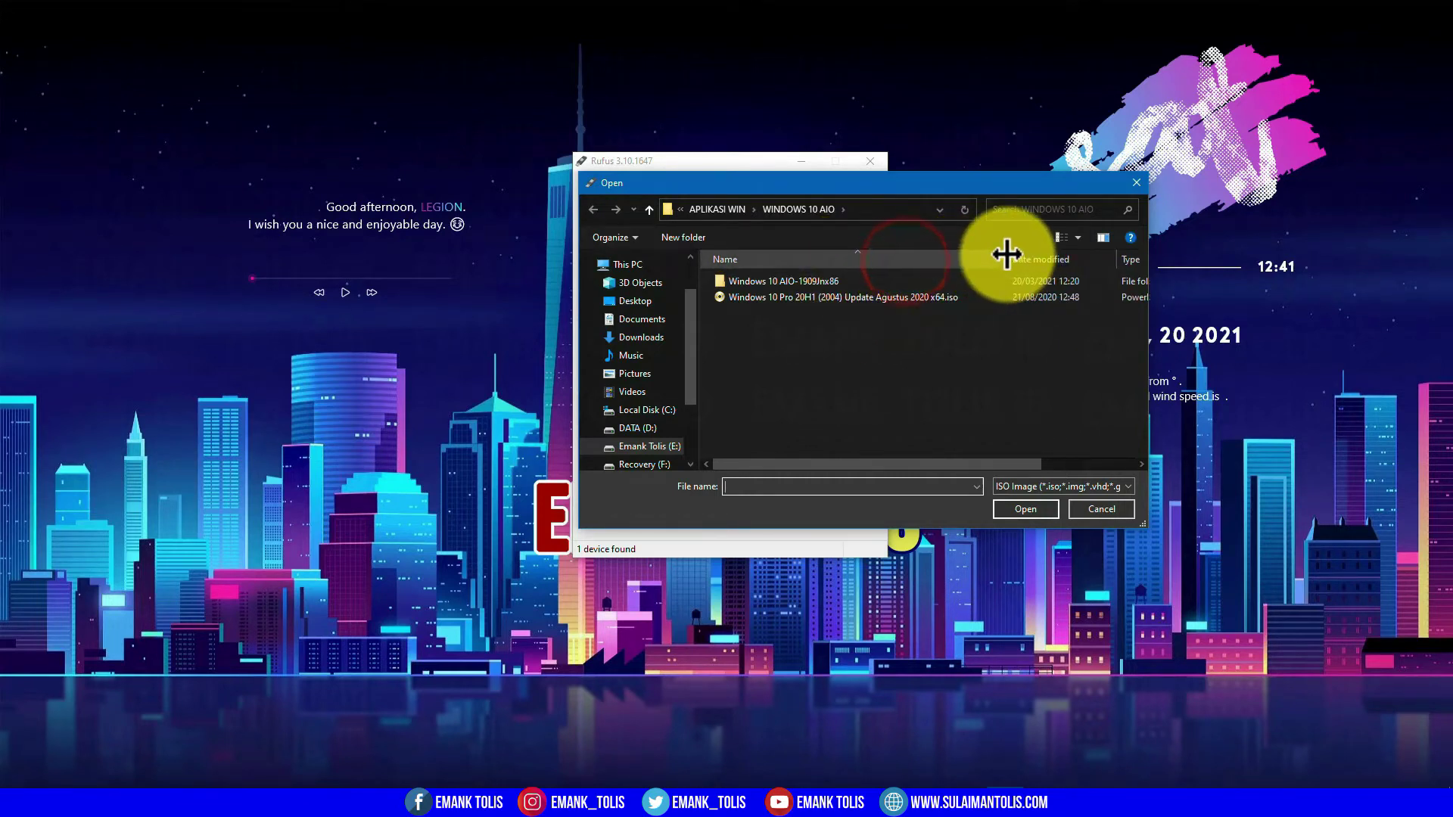
{"action": "left_click", "coordinate": [948, 297]}
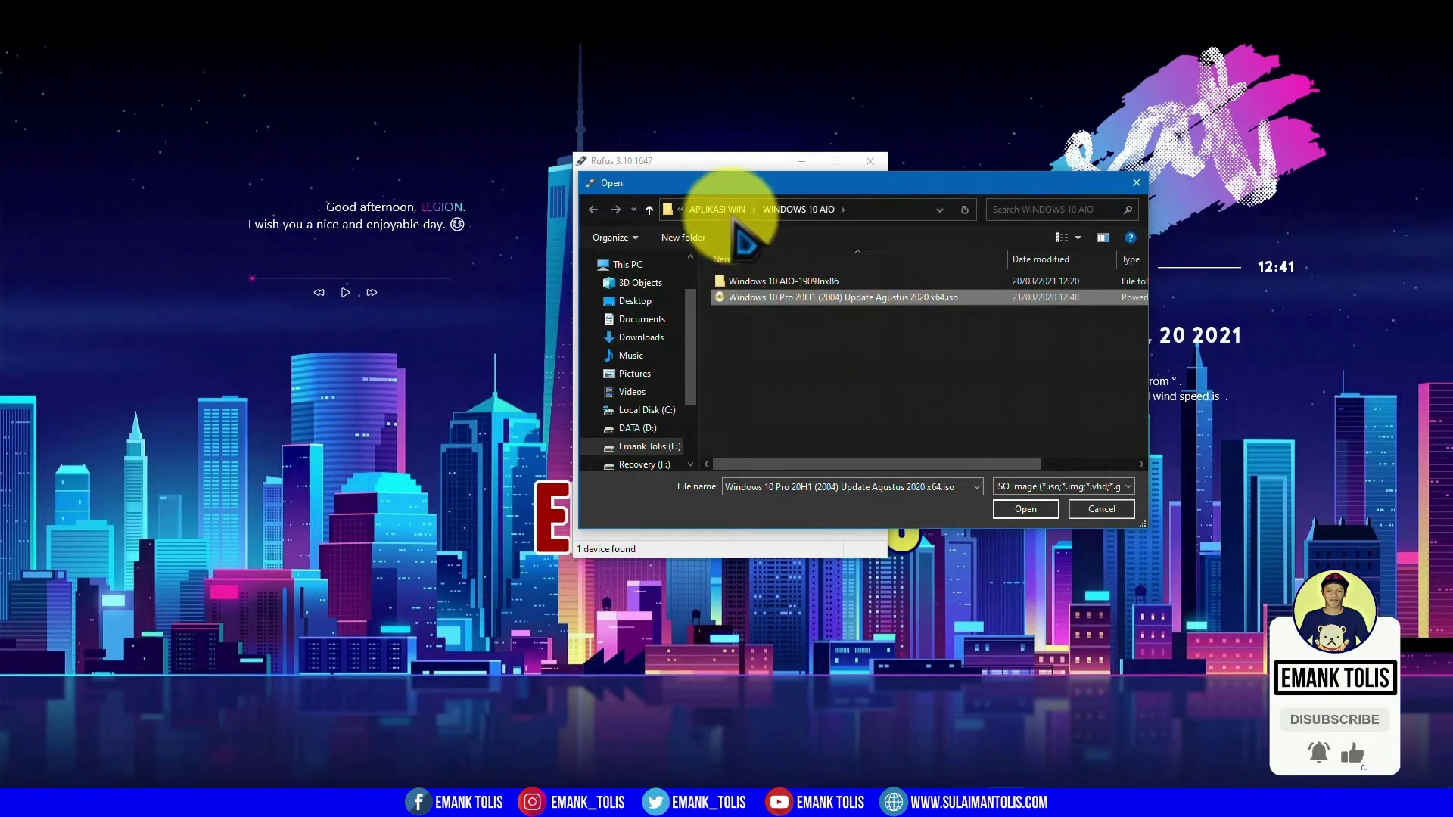
Load WIN_8.1_PRO_x64_2020.iso from the WINDOWS 8.1 PRO folder inside APLIKASI WIN as the boot image.
{"action": "left_click", "coordinate": [723, 209]}
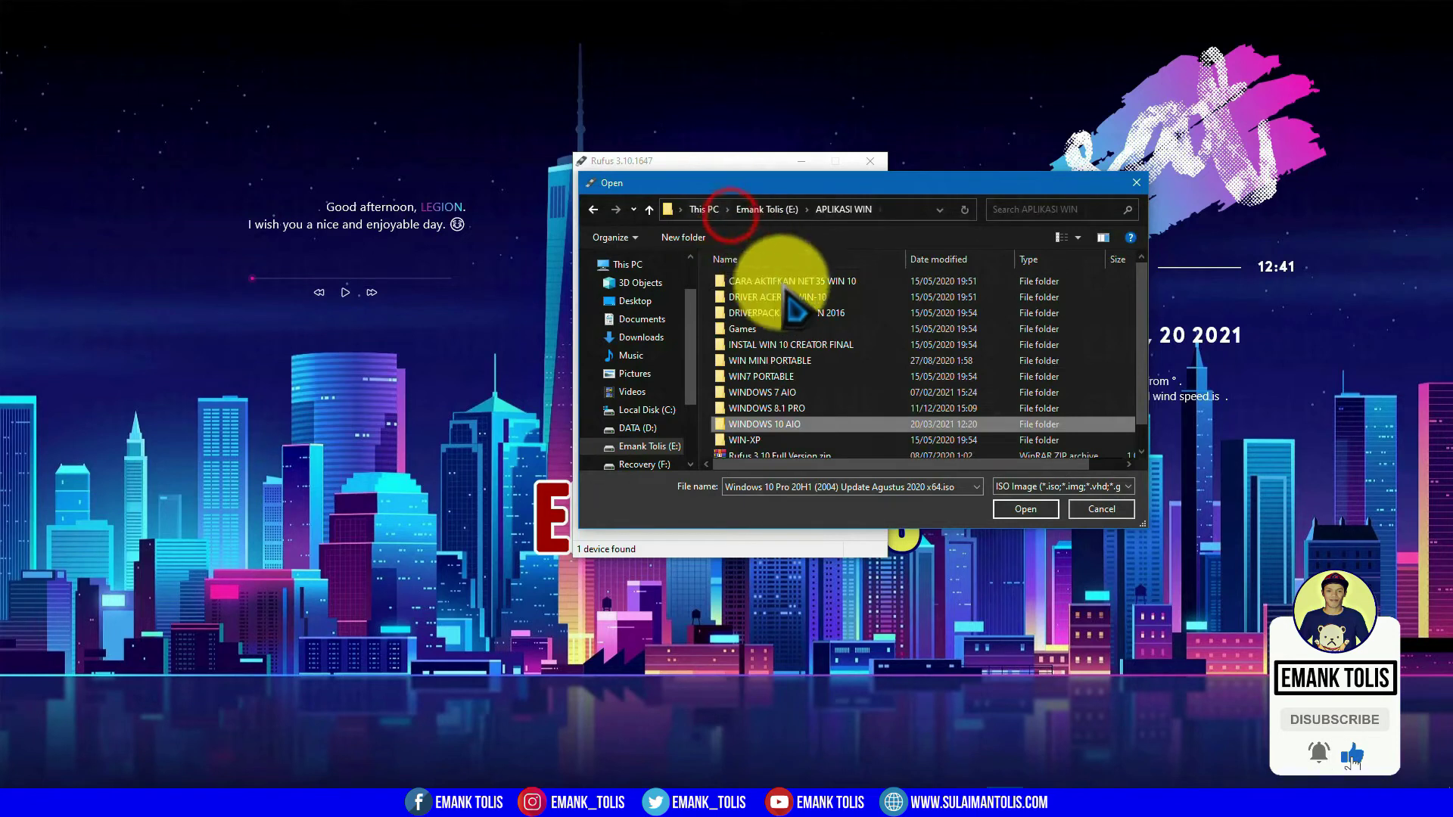
{"action": "double_click", "coordinate": [776, 408]}
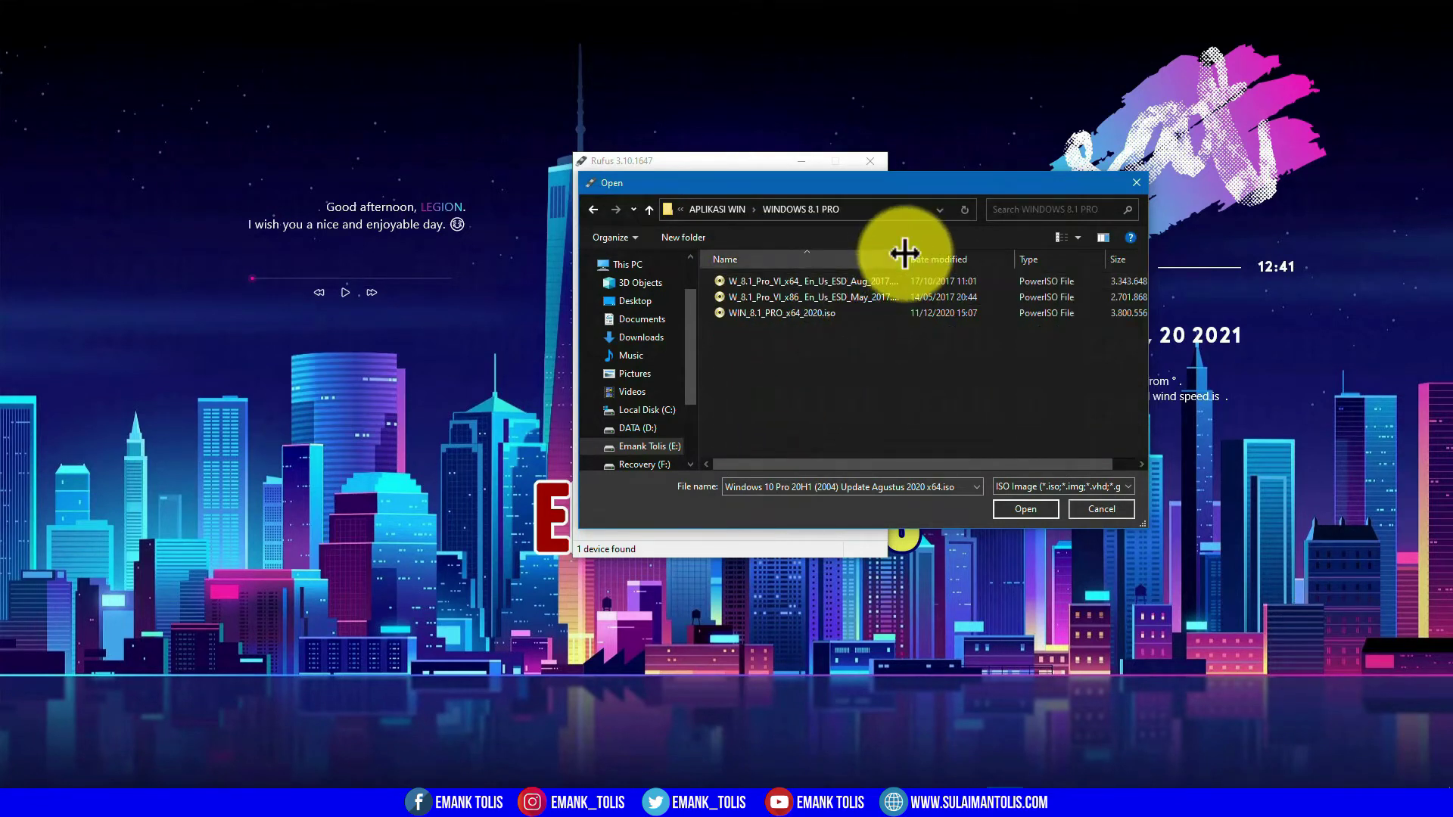
{"action": "left_click_drag", "start_coordinate": [904, 253], "coordinate": [946, 251]}
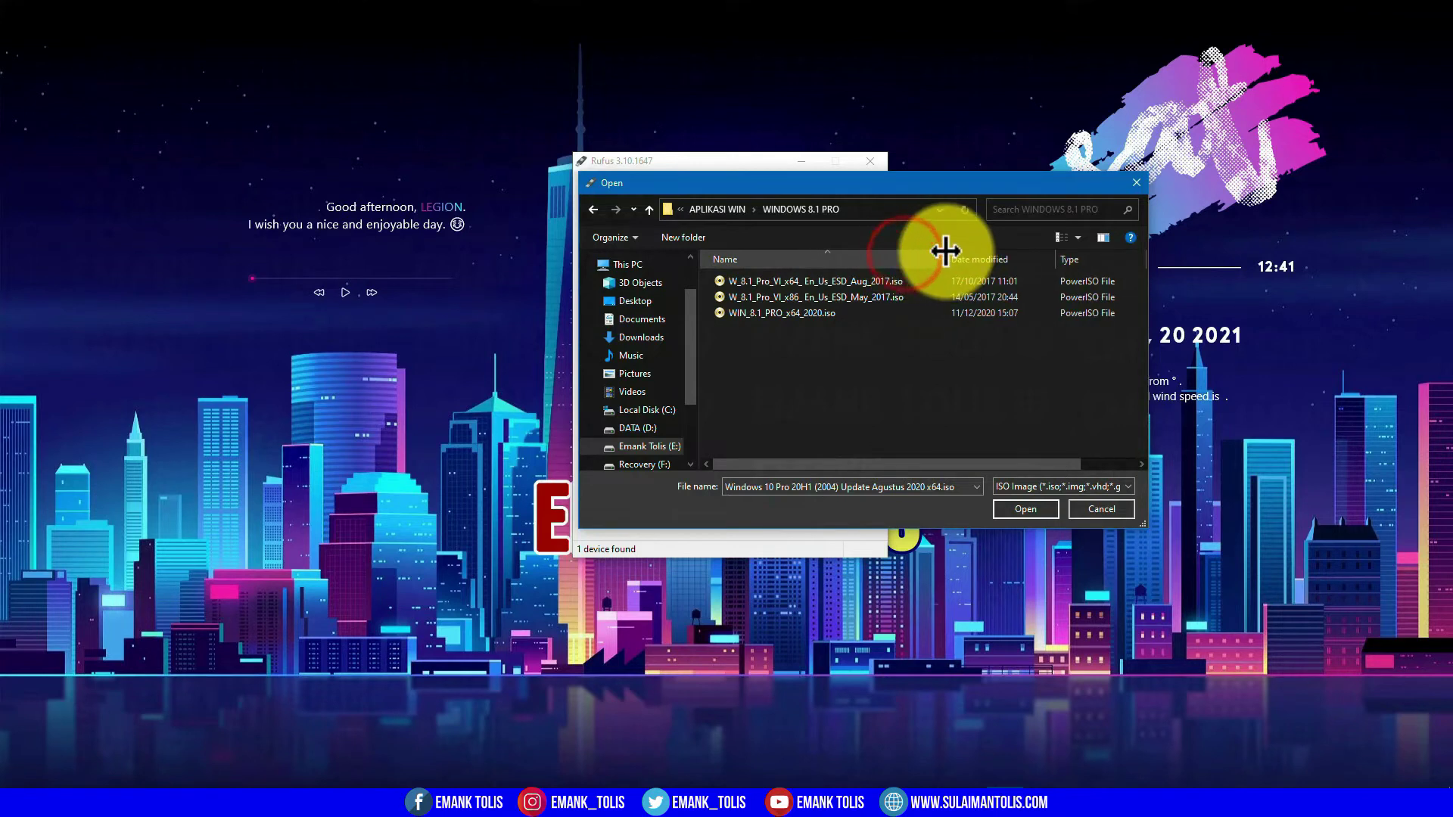
{"action": "left_click", "coordinate": [806, 282]}
{"action": "left_click", "coordinate": [799, 297]}
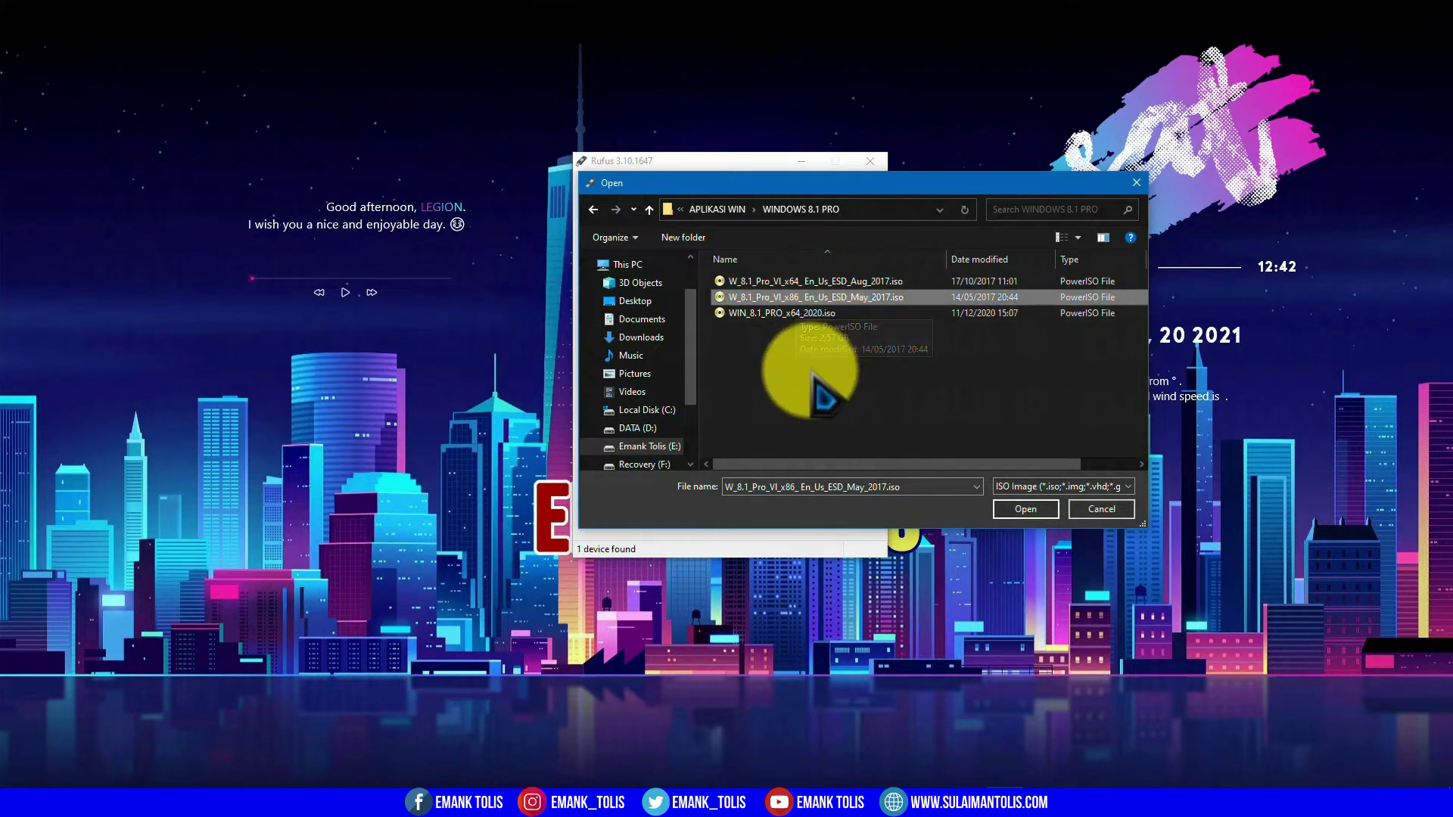
{"action": "left_click", "coordinate": [804, 381]}
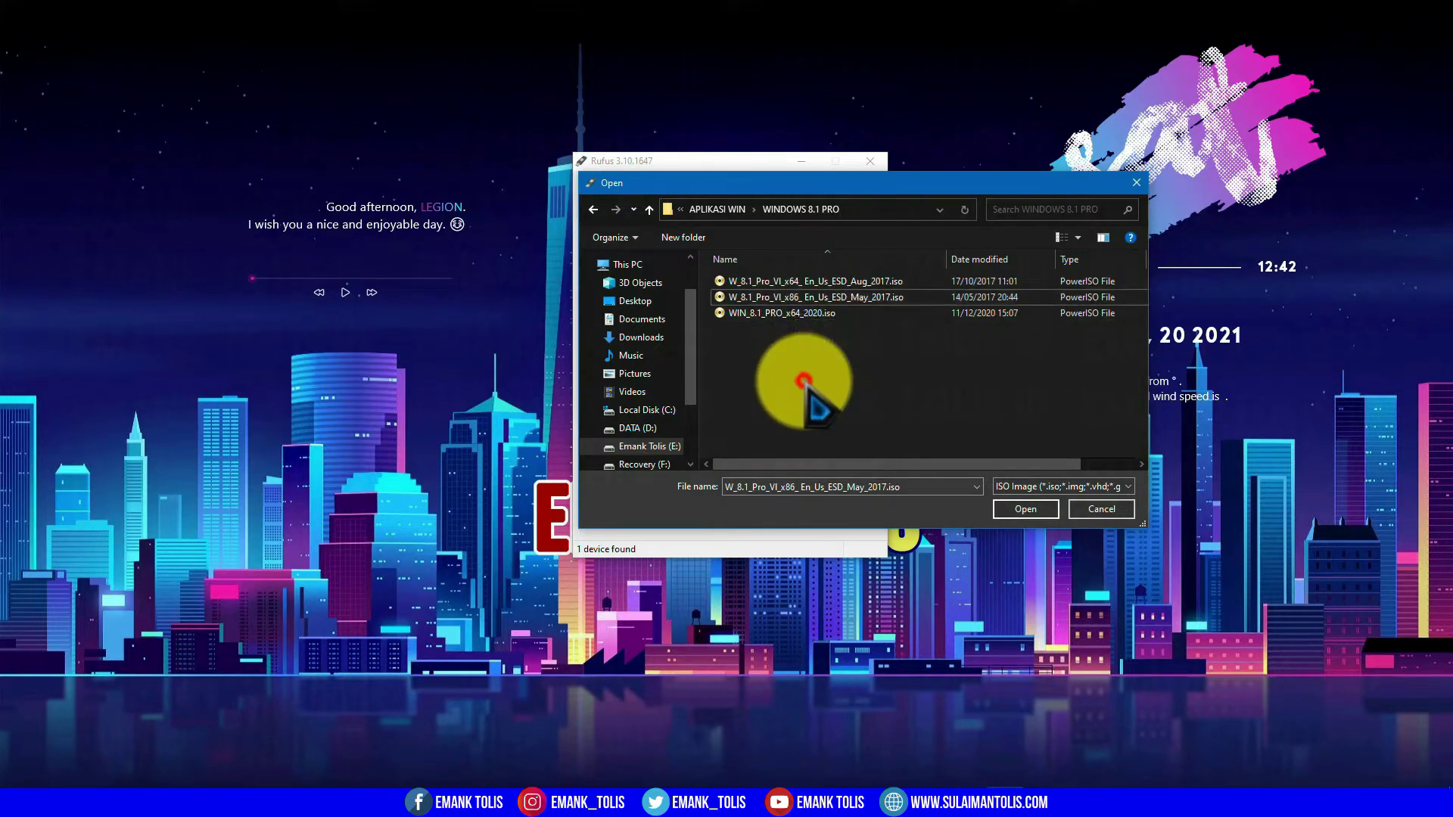
{"action": "double_click", "coordinate": [778, 313]}
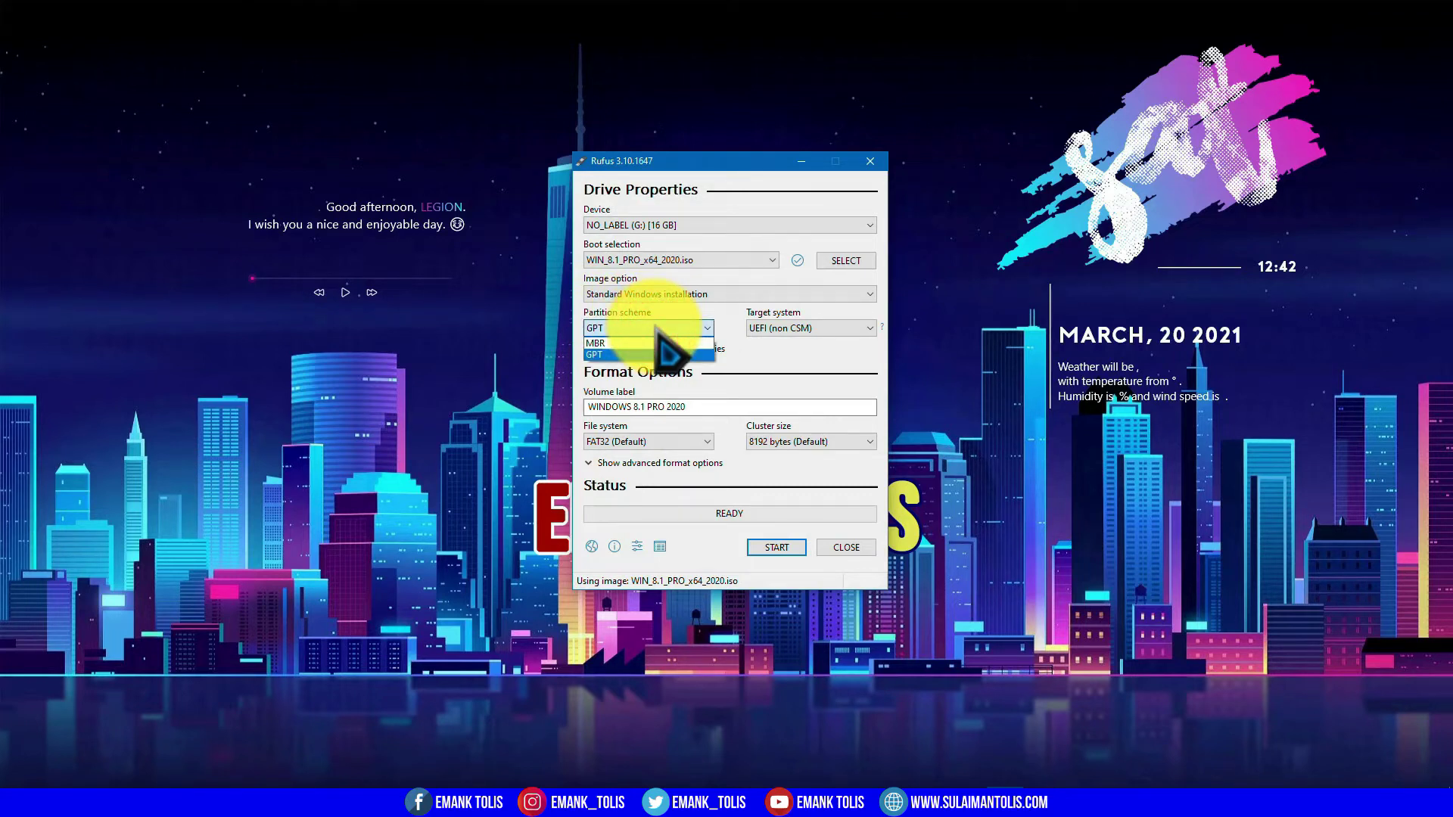
Try the MBR partition scheme with NTFS as the file system.
{"action": "left_click", "coordinate": [598, 354]}
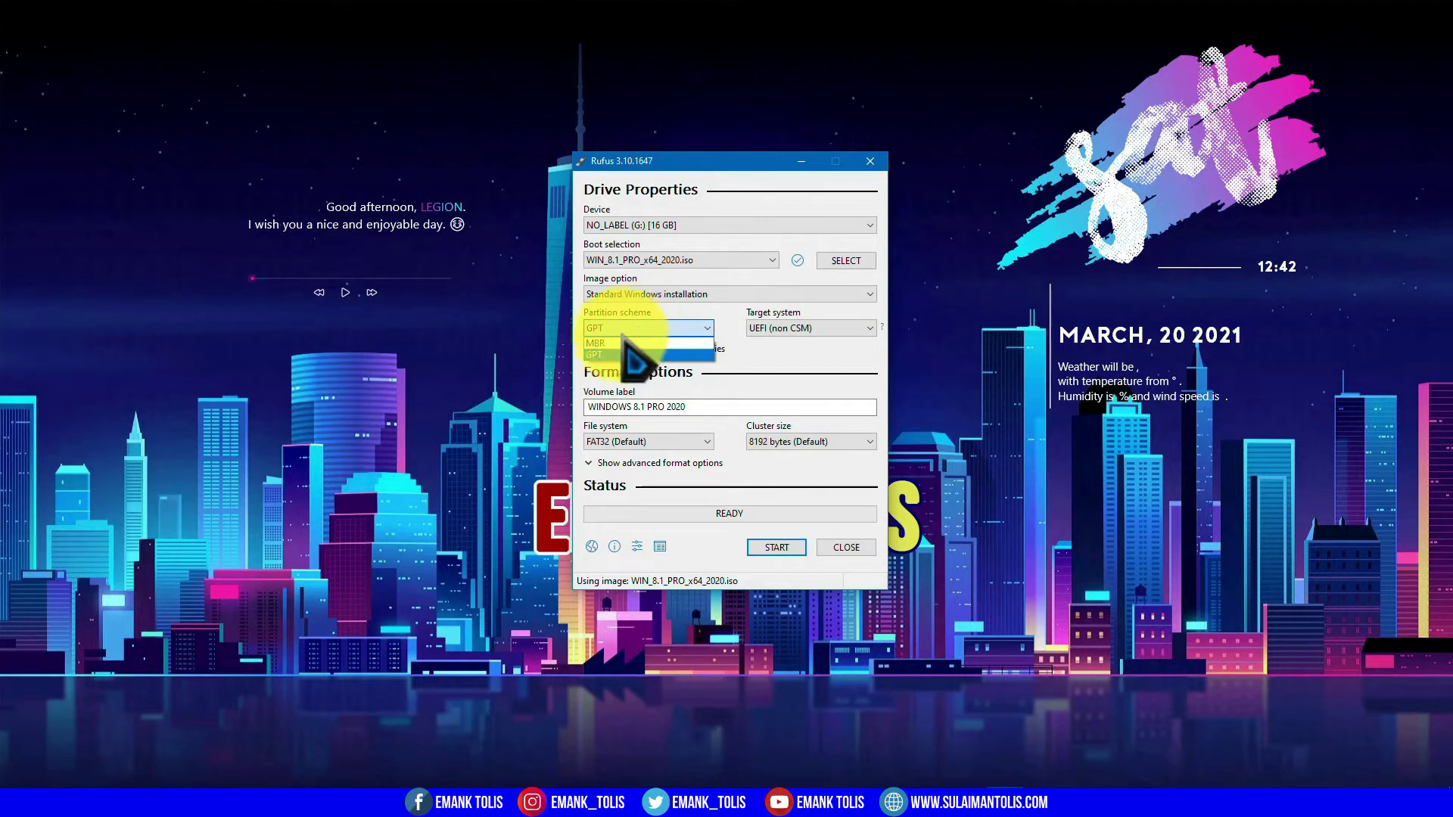
{"action": "left_click", "coordinate": [598, 343]}
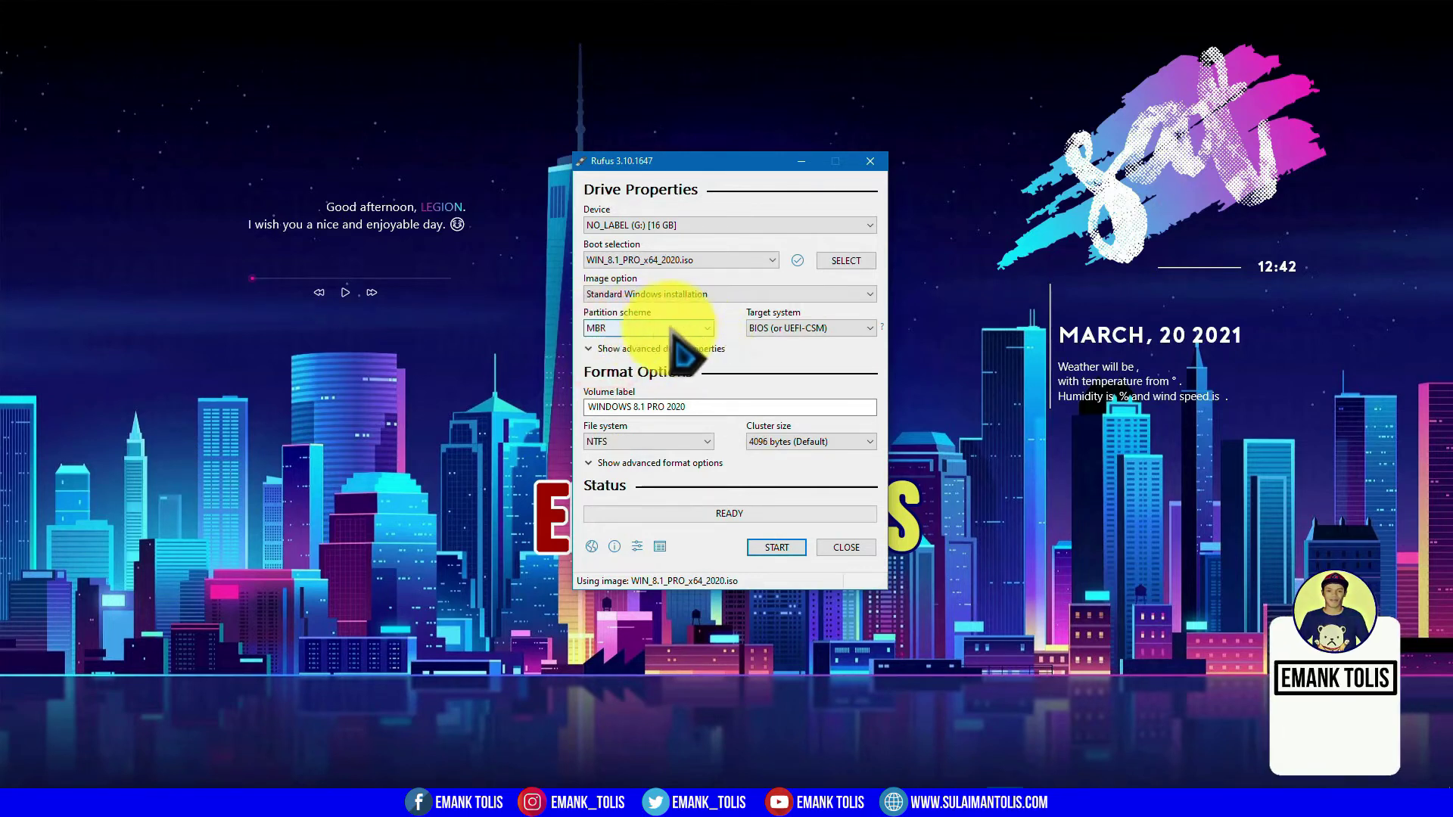
{"action": "left_click", "coordinate": [701, 439]}
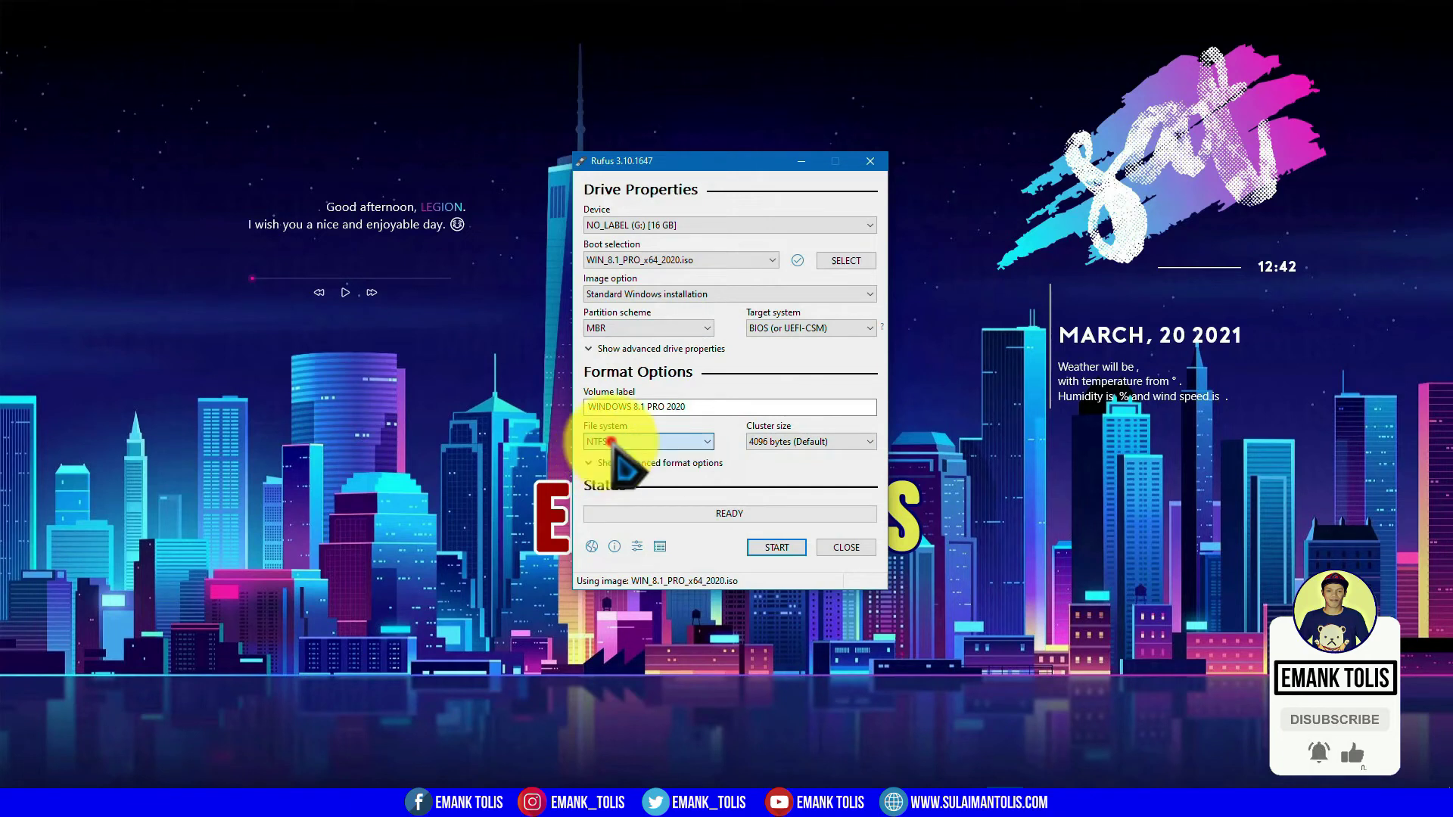
{"action": "left_click", "coordinate": [614, 456]}
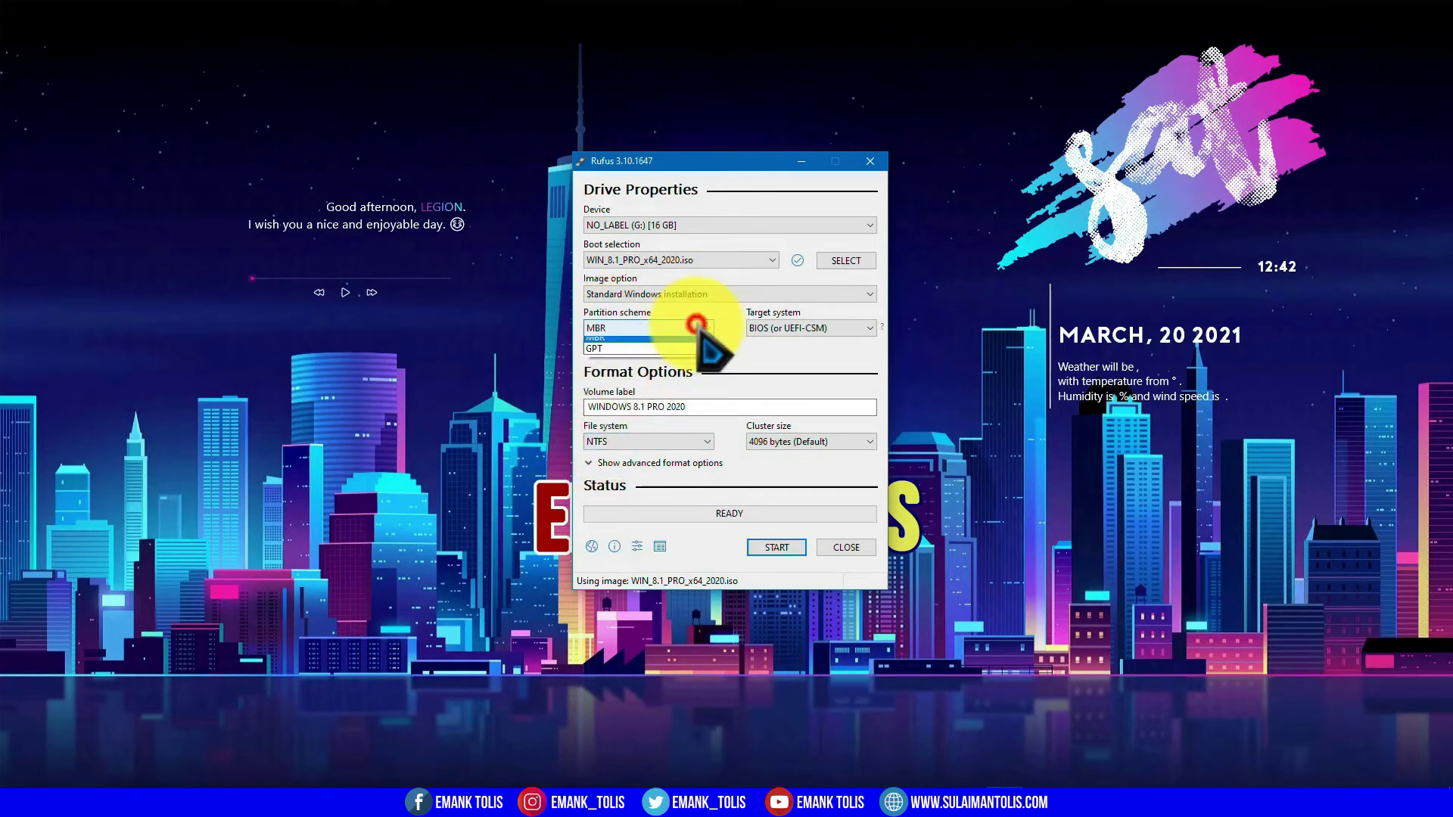
Set the partition scheme to GPT and the file system to FAT32 (Default).
{"action": "left_click", "coordinate": [594, 348]}
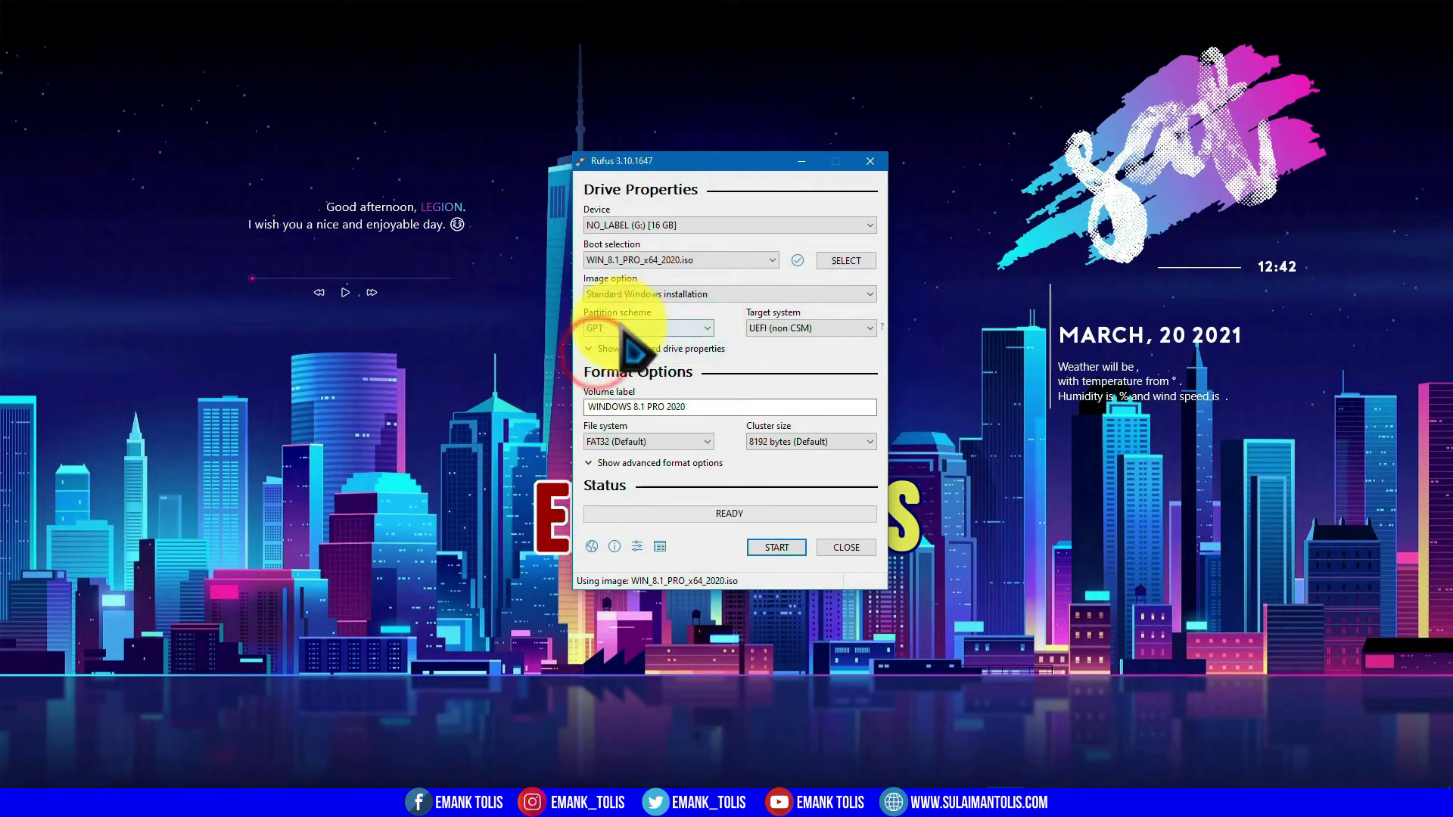
{"action": "left_click", "coordinate": [605, 443]}
{"action": "left_click", "coordinate": [604, 454]}
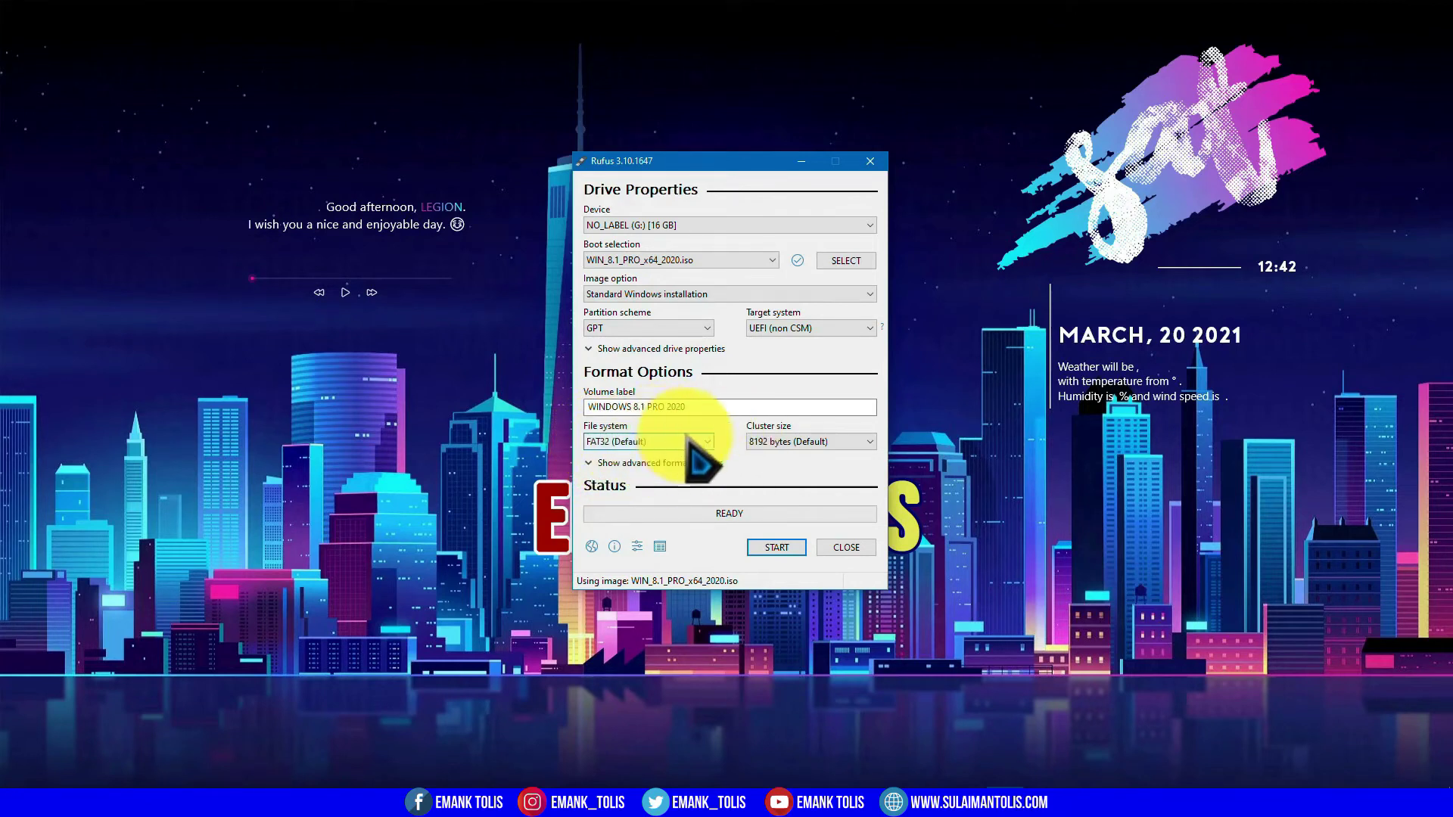
{"action": "left_click", "coordinate": [616, 328]}
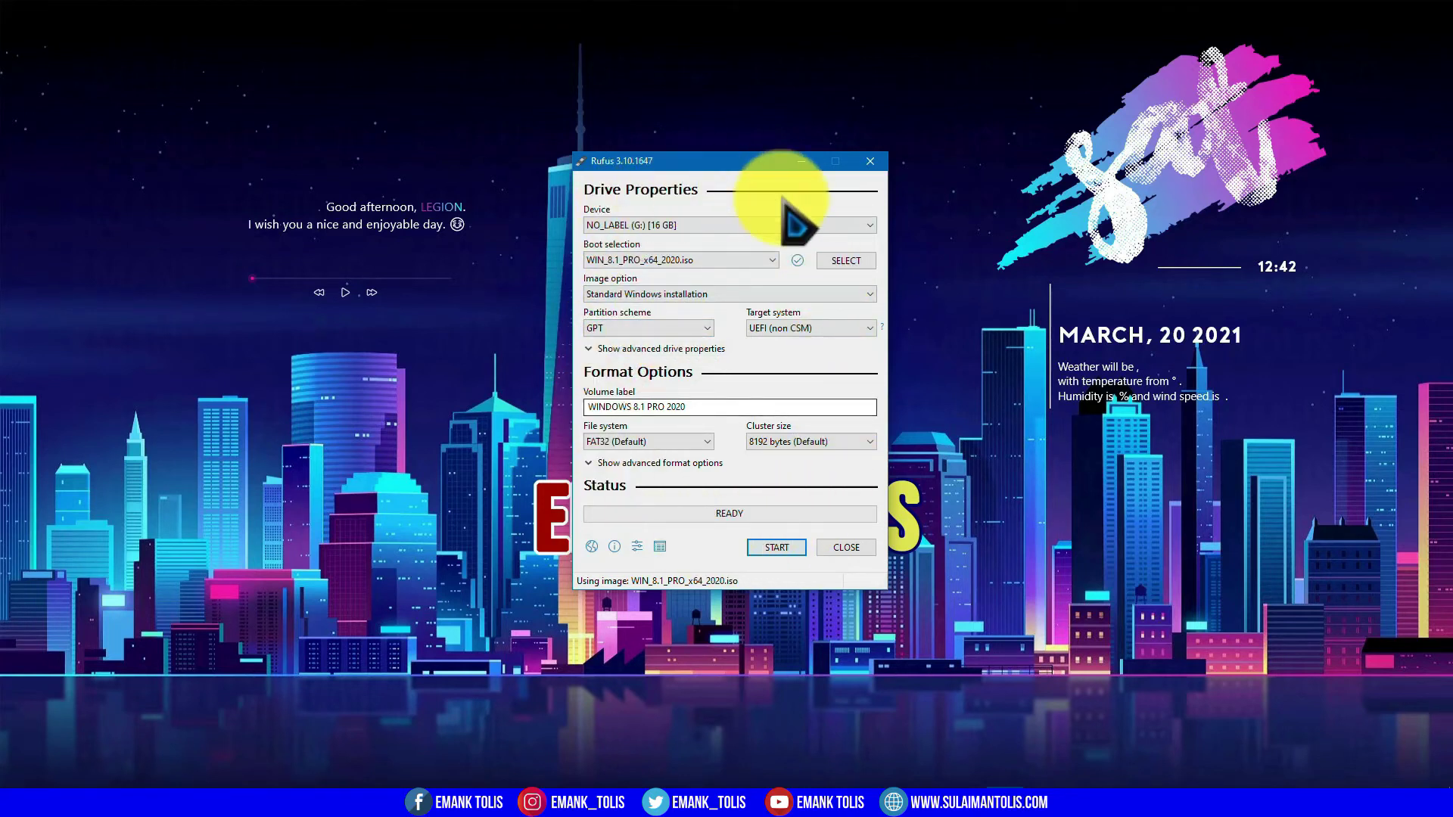
Write the Windows 8.1 image to the flash drive, accepting the data erasure, and close Rufus when it finishes.
{"action": "left_click", "coordinate": [772, 550]}
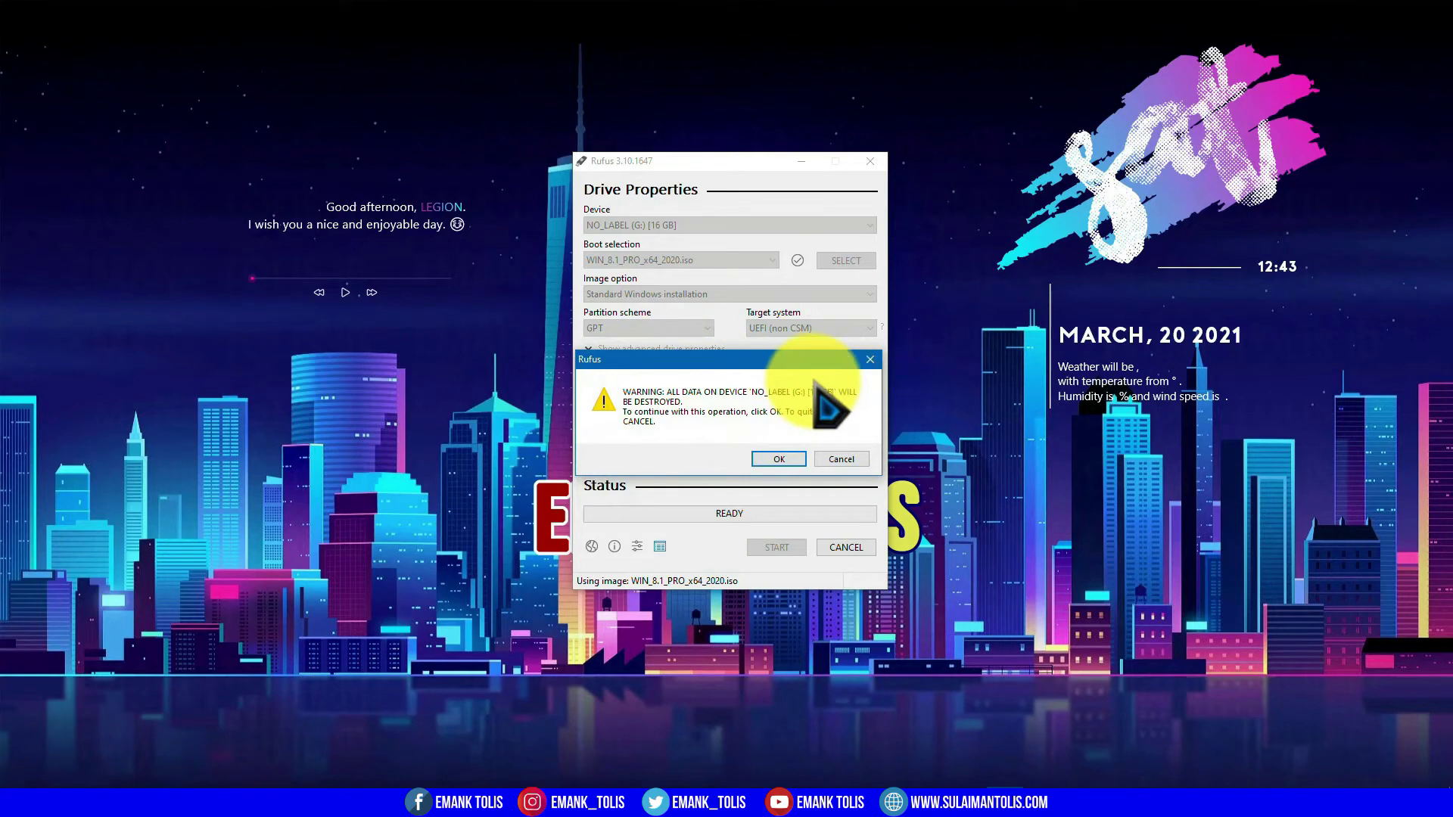
{"action": "left_click", "coordinate": [778, 459]}
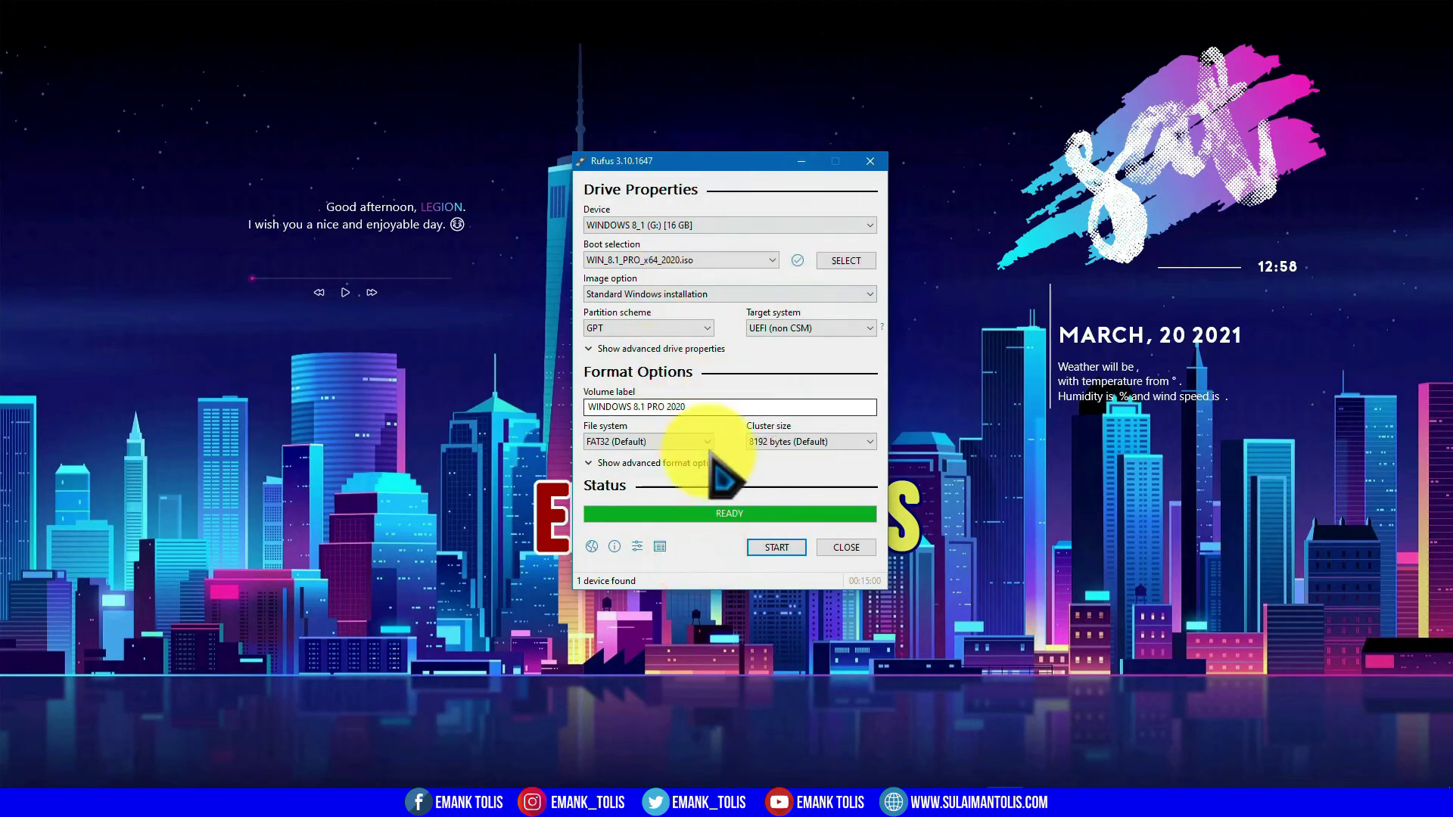
{"action": "left_click", "coordinate": [839, 547]}
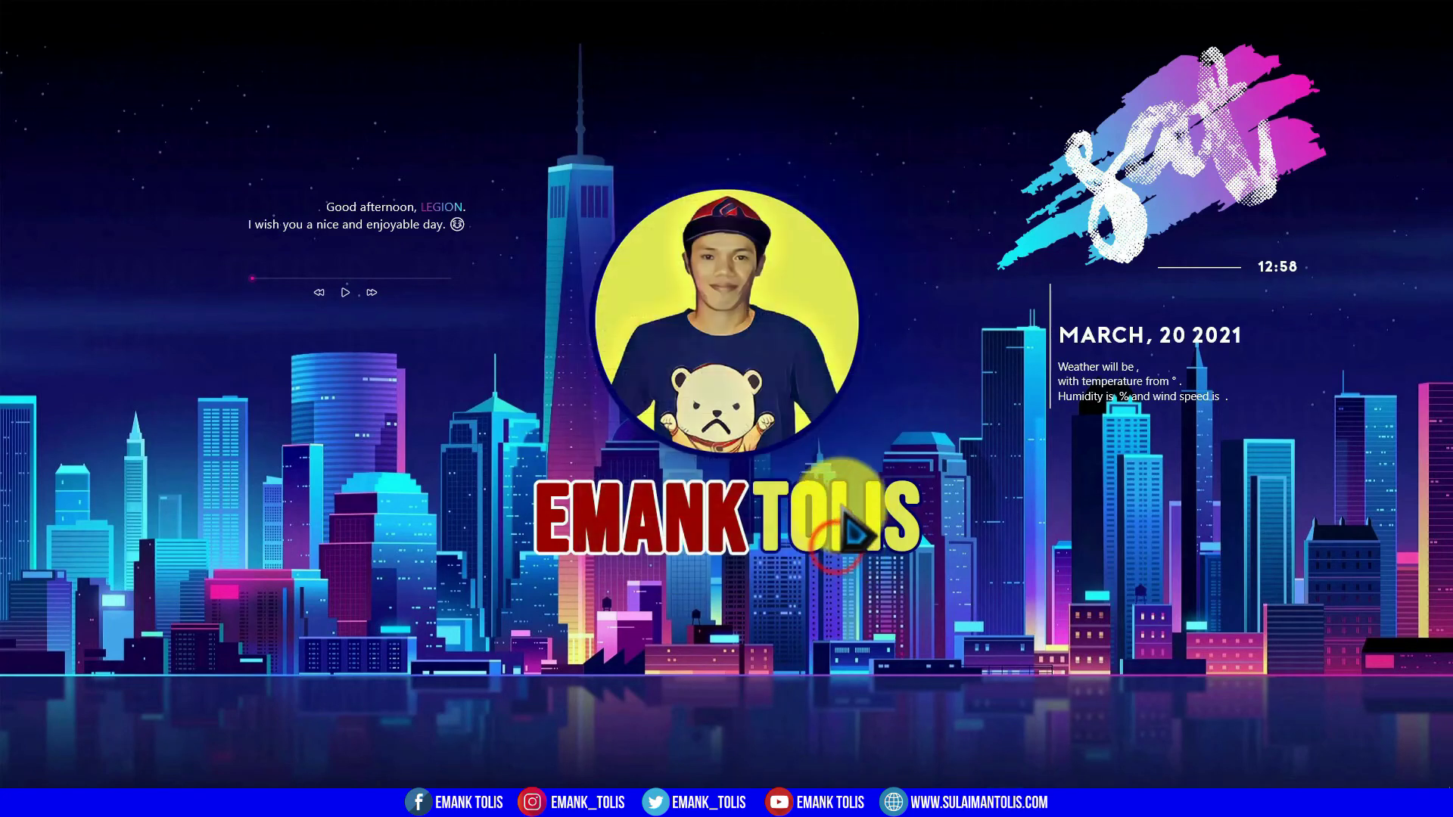
Switch to File Explorer, refresh This PC, and check the used space on the WINDOWS 8_1 (G:) flash drive.
{"action": "left_click", "coordinate": [474, 800]}
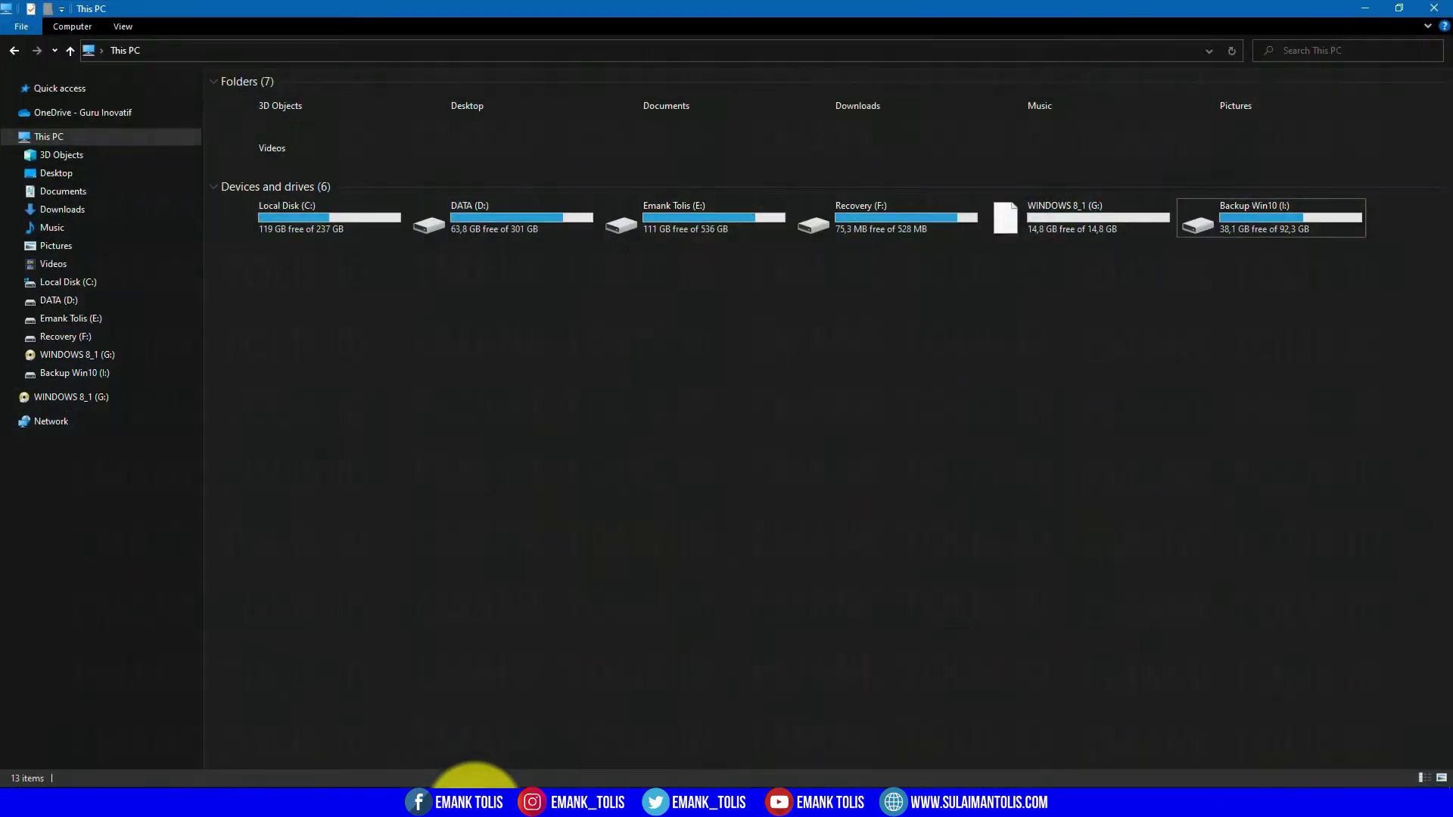
{"action": "left_click", "coordinate": [845, 383]}
{"action": "right_click", "coordinate": [1012, 312]}
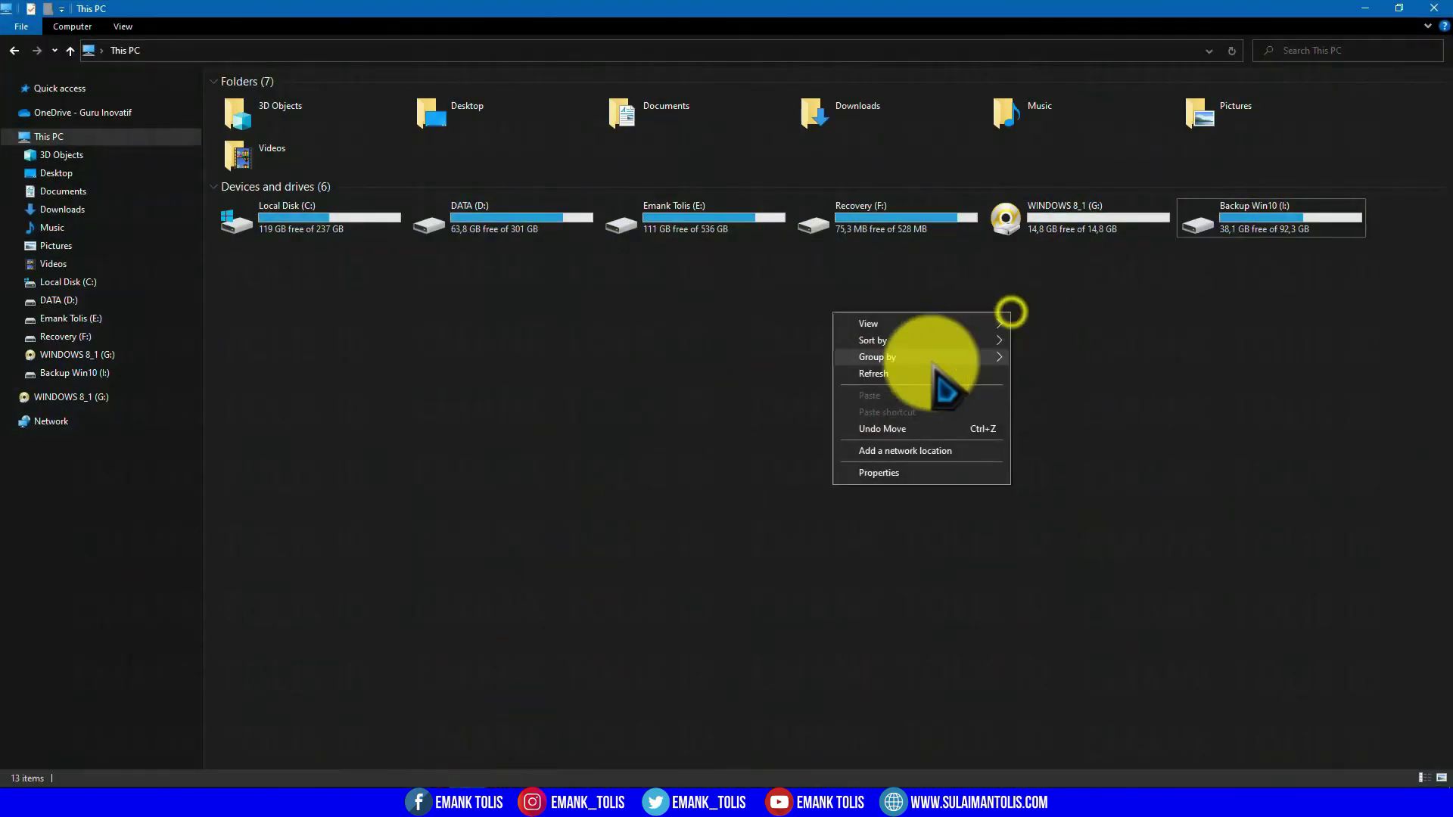
{"action": "left_click", "coordinate": [901, 378]}
{"action": "left_click", "coordinate": [1064, 227]}
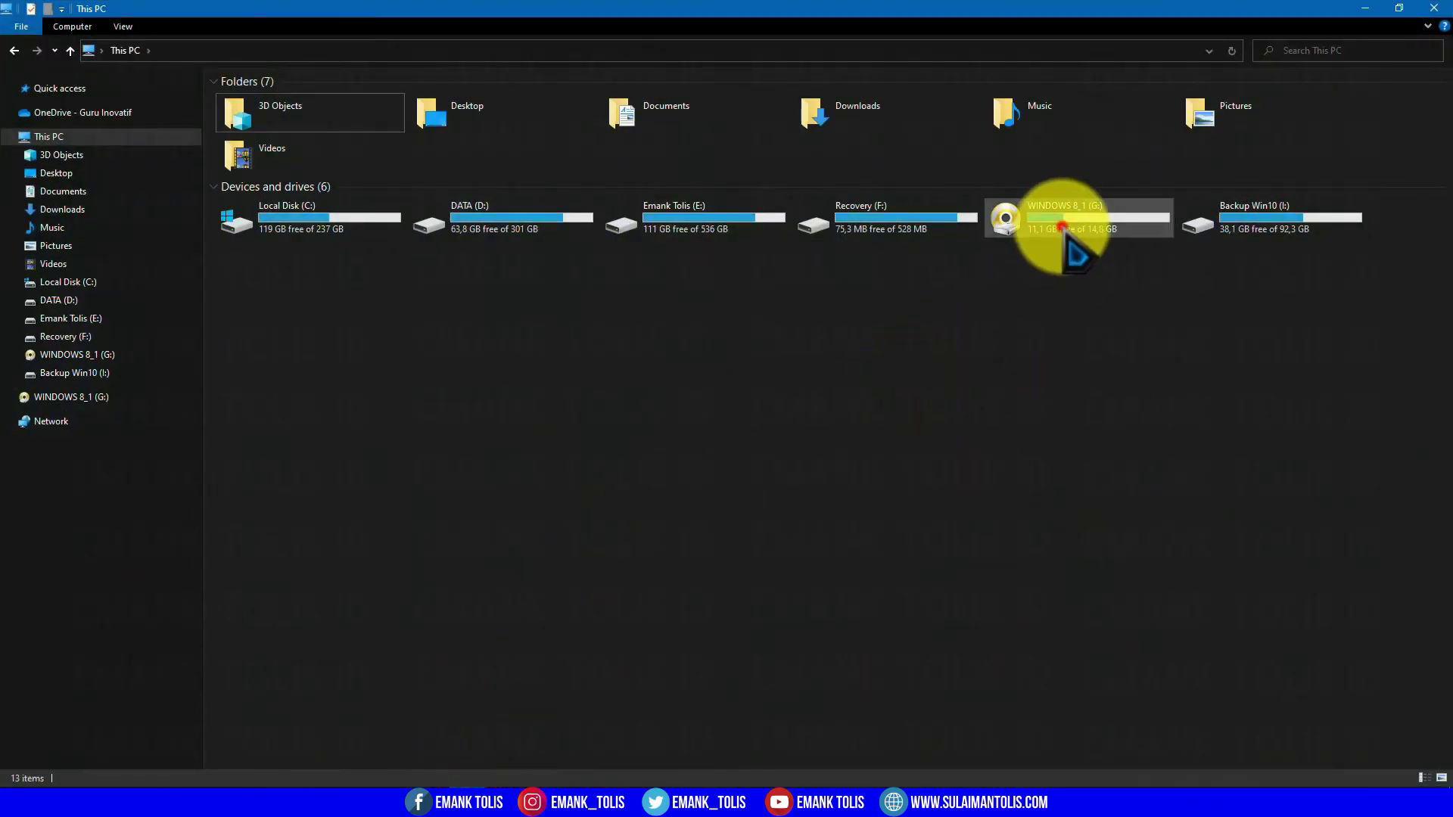
{"action": "left_click", "coordinate": [1025, 338]}
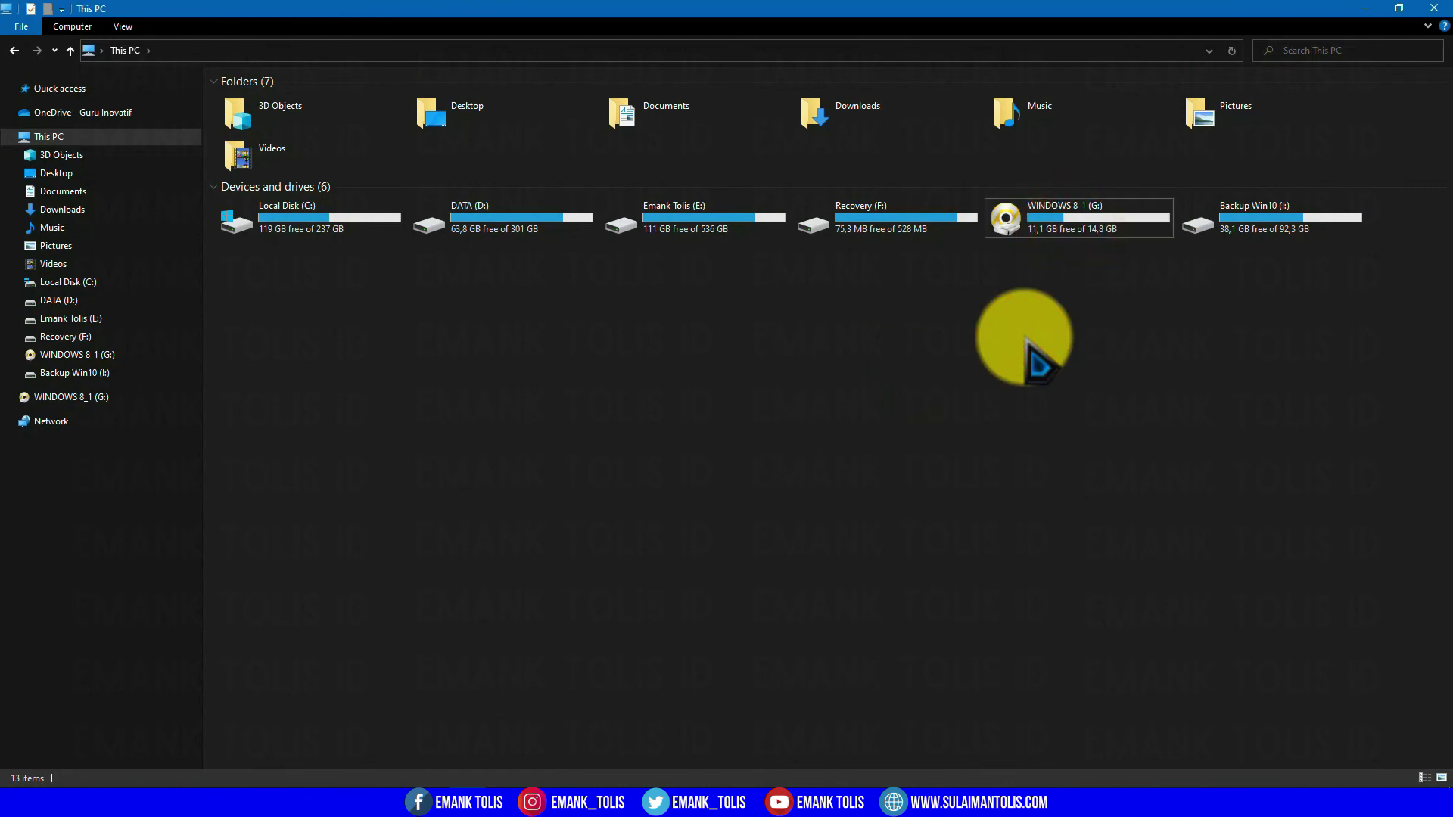